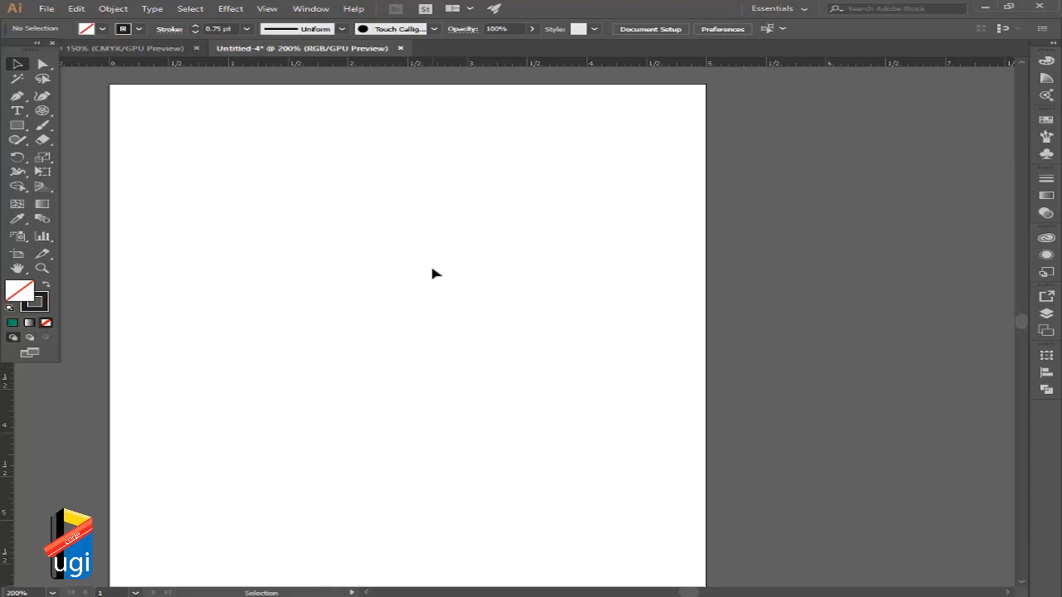
Draw a 20-point star about 4.36 in across from the middle of the artboard, with very shallow points.
{"action": "left_click_drag", "start_coordinate": [46, 111], "coordinate": [93, 112]}
{"action": "left_click_drag", "start_coordinate": [17, 126], "coordinate": [101, 185]}
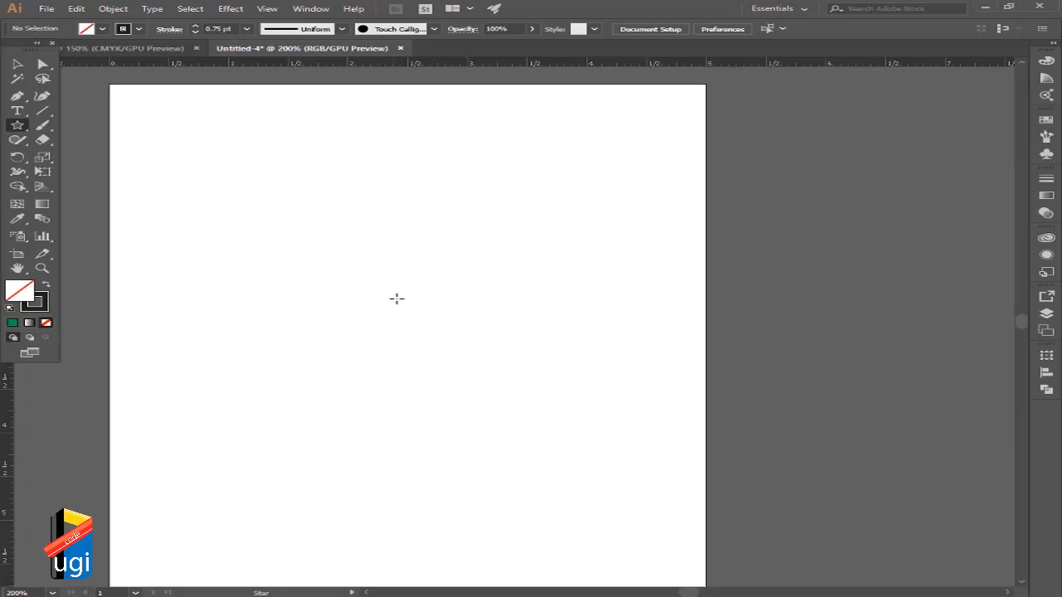
{"action": "left_click_drag", "start_coordinate": [415, 315], "coordinate": [582, 479]}
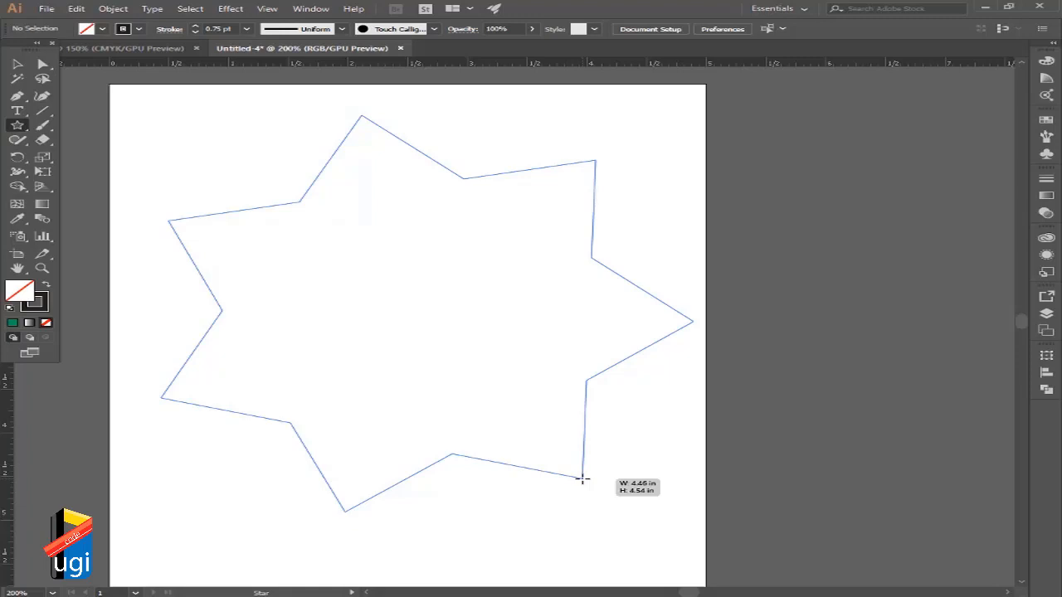
{"action": "mouse_move", "coordinate": [582, 479]}
{"action": "left_mouse_down"}
{"action": "mouse_move", "coordinate": [562, 450]}
{"action": "mouse_move", "coordinate": [569, 470]}
{"action": "left_mouse_up"}
{"action": "key", "text": "Up"}
{"action": "key", "text": "Up"}
{"action": "key", "text": "Up"}
{"action": "key", "text": "Up"}
{"action": "key", "text": "Up"}
{"action": "key", "text": "Up"}
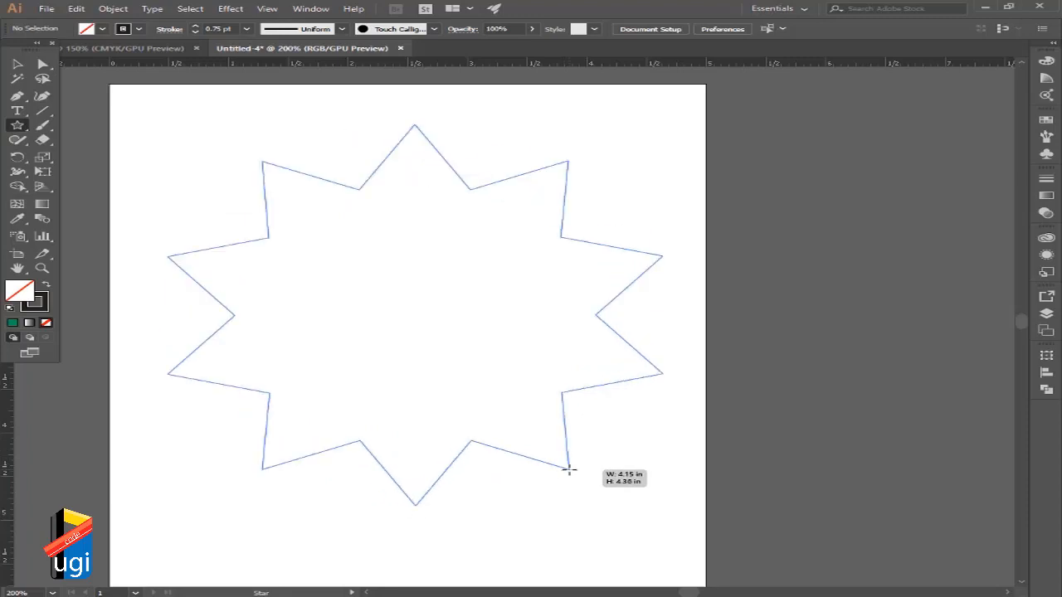
{"action": "key", "text": "Down"}
{"action": "key", "text": "Down"}
{"action": "key", "text": "Down"}
{"action": "key", "text": "Down"}
{"action": "key", "text": "Down"}
{"action": "key", "text": "Down"}
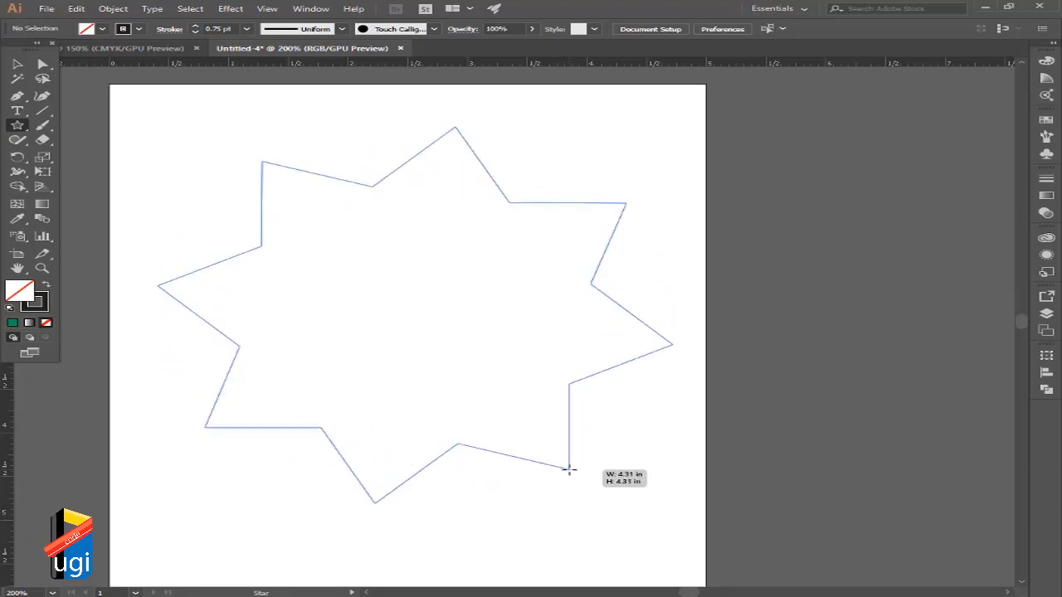
{"action": "key", "text": "Up"}
{"action": "key", "text": "Up"}
{"action": "key", "text": "Up"}
{"action": "key", "text": "Up"}
{"action": "key", "text": "Up"}
{"action": "key", "text": "Up"}
{"action": "key", "text": "Up"}
{"action": "key", "text": "Up"}
{"action": "key", "text": "Up"}
{"action": "key", "text": "Up"}
{"action": "key", "text": "Up"}
{"action": "key", "text": "Up"}
{"action": "key", "text": "Up"}
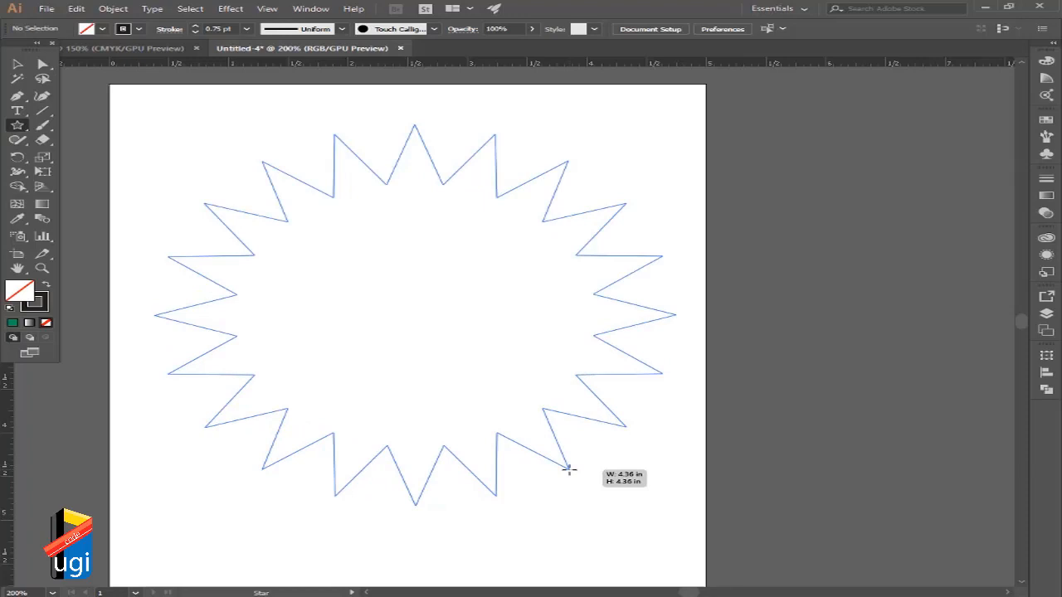
{"action": "mouse_move", "coordinate": [569, 470]}
{"action": "left_mouse_down"}
{"action": "mouse_move", "coordinate": [556, 457]}
{"action": "mouse_move", "coordinate": [569, 467]}
{"action": "left_mouse_up"}
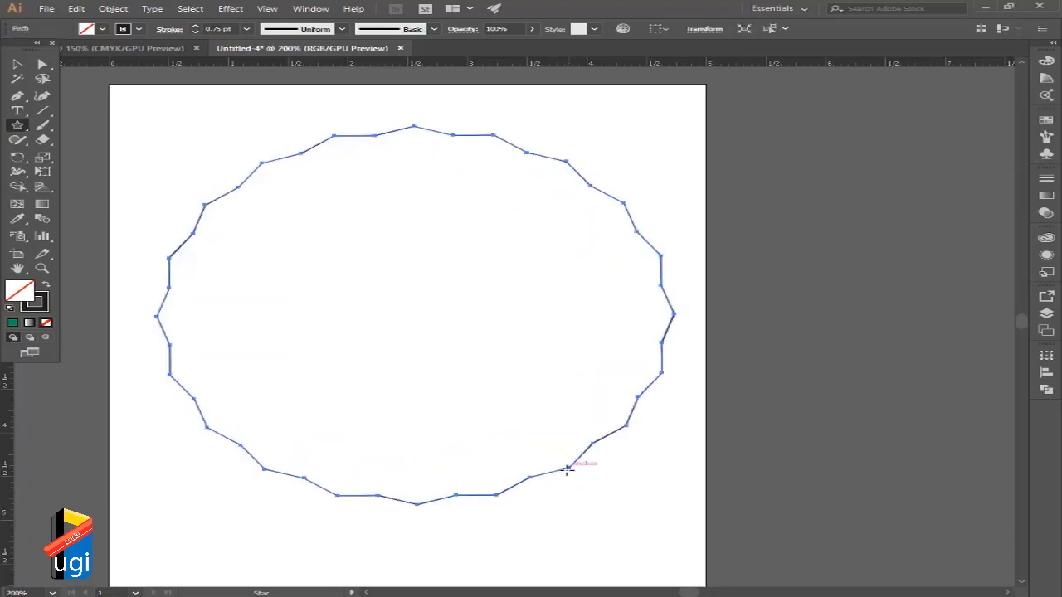
Select the whole star outline, reposition it slightly on the artboard, and deselect it.
{"action": "left_click", "coordinate": [16, 69]}
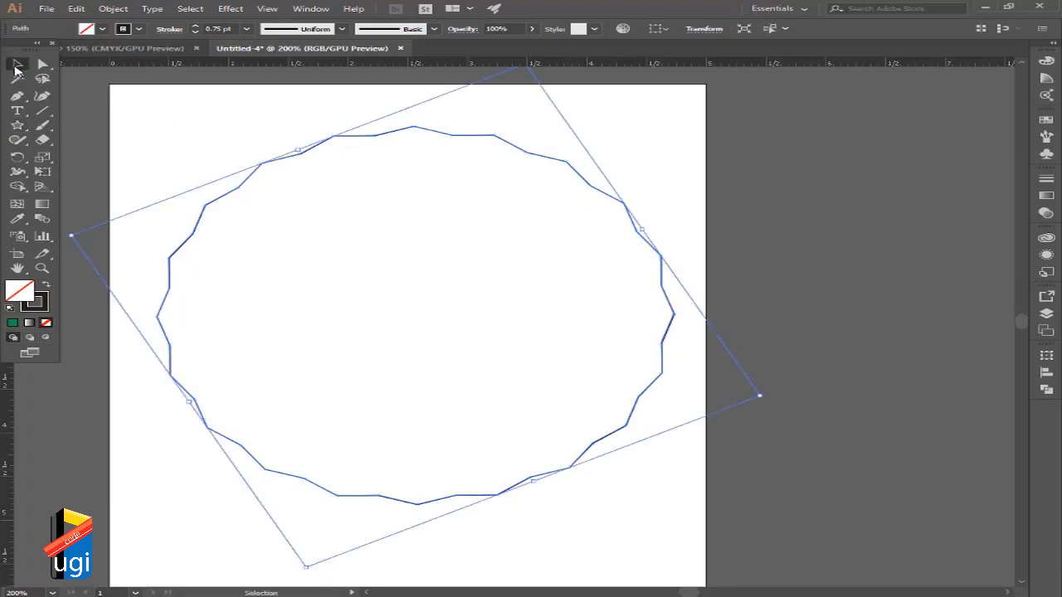
{"action": "left_click", "coordinate": [179, 97]}
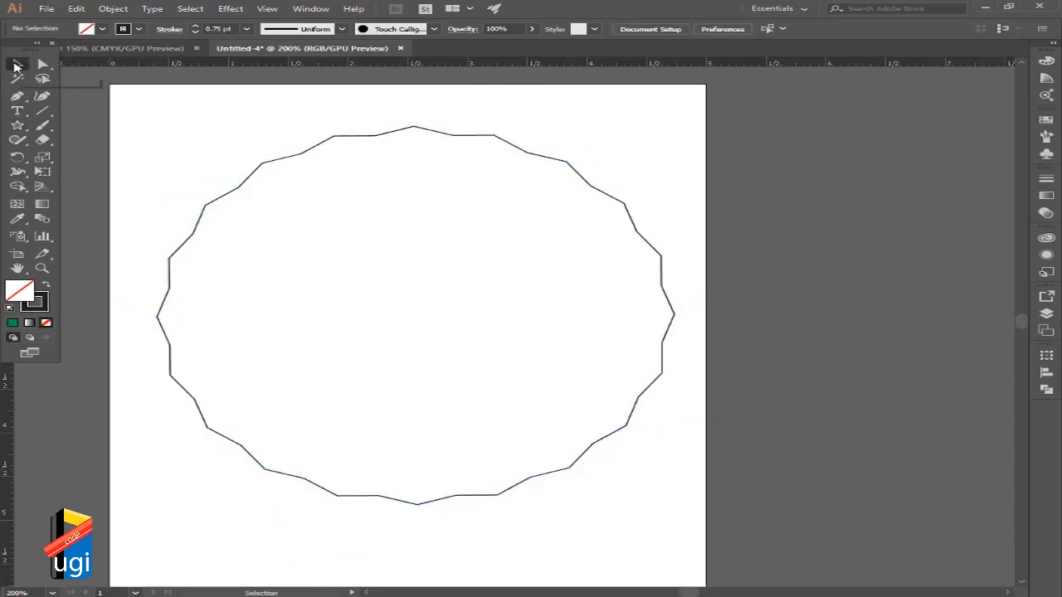
{"action": "left_click", "coordinate": [277, 166]}
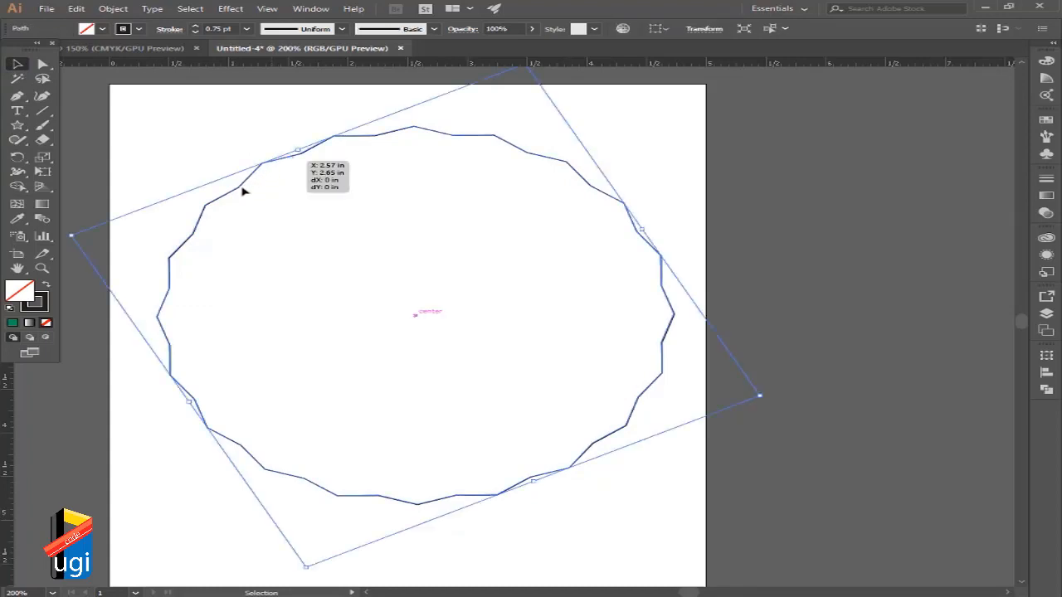
{"action": "mouse_move", "coordinate": [243, 191]}
{"action": "left_mouse_down"}
{"action": "mouse_move", "coordinate": [229, 211]}
{"action": "mouse_move", "coordinate": [294, 202]}
{"action": "mouse_move", "coordinate": [291, 174]}
{"action": "mouse_move", "coordinate": [239, 178]}
{"action": "left_mouse_up"}
{"action": "left_click", "coordinate": [188, 135]}
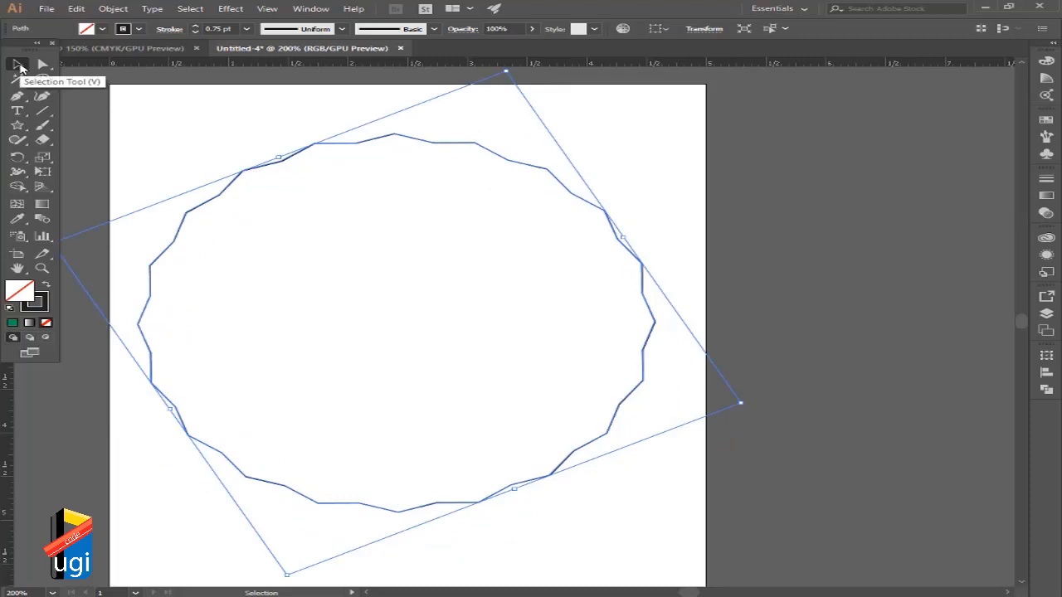
{"action": "left_click", "coordinate": [20, 66]}
{"action": "left_click_drag", "start_coordinate": [251, 172], "coordinate": [277, 164]}
{"action": "left_click", "coordinate": [255, 155]}
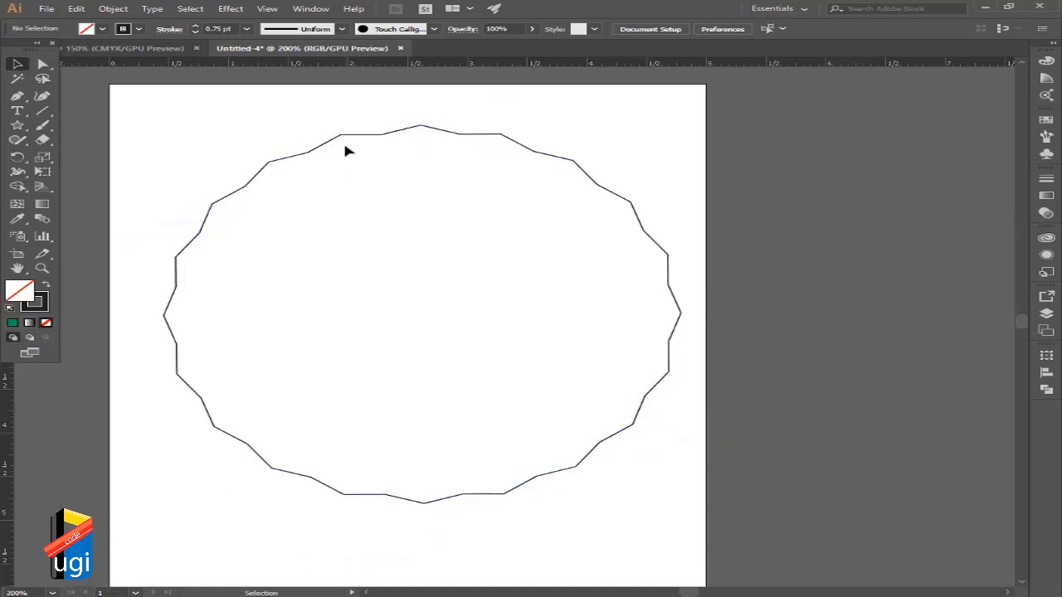
Try pulling the star's topmost anchor point upward on its own, and undo that move.
{"action": "left_click", "coordinate": [44, 64]}
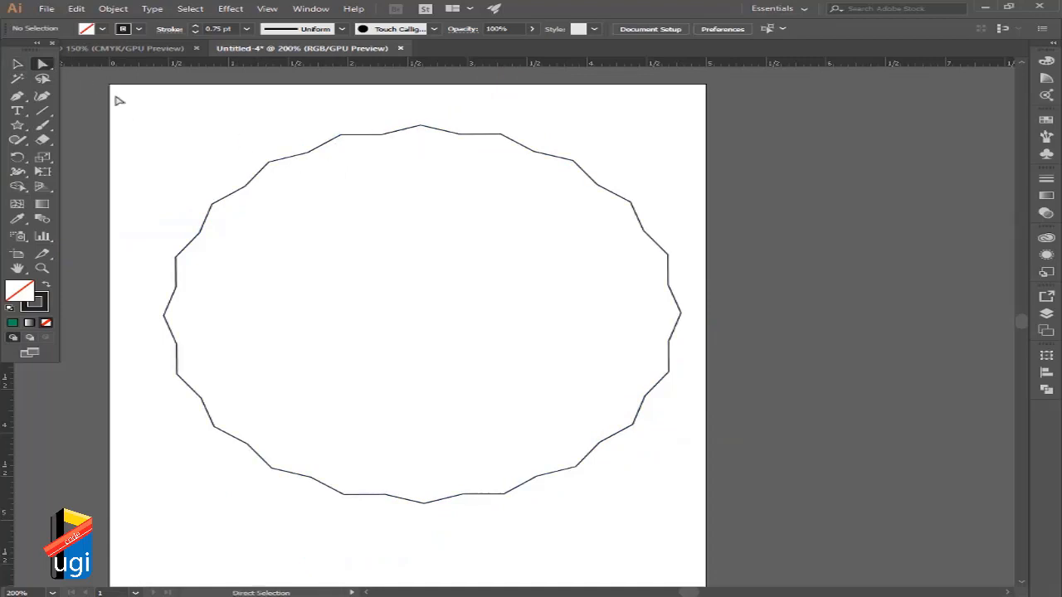
{"action": "left_click", "coordinate": [296, 157]}
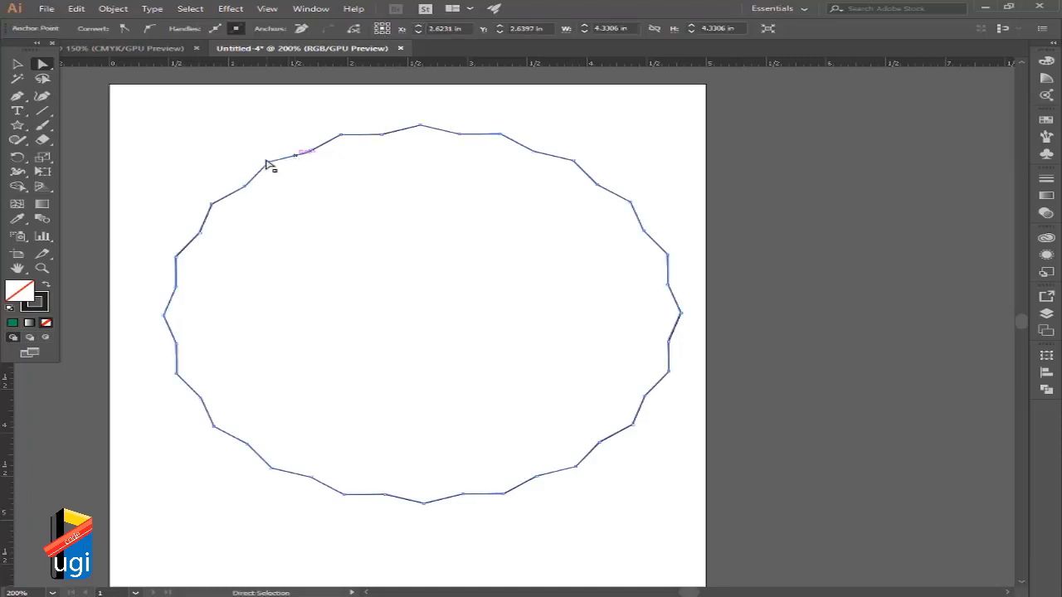
{"action": "left_click", "coordinate": [267, 162]}
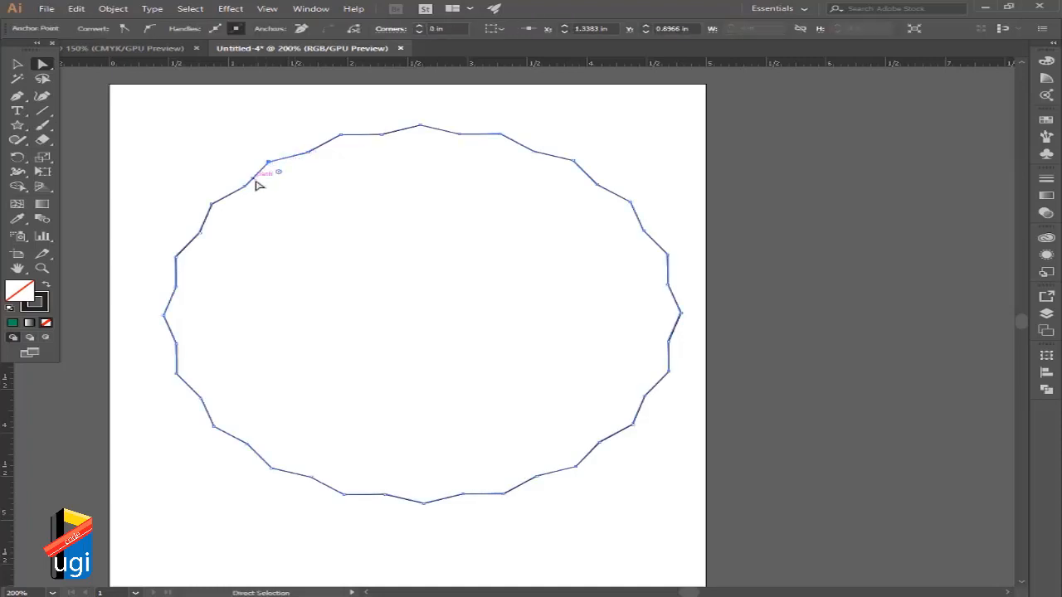
{"action": "left_click", "coordinate": [340, 134]}
{"action": "left_click", "coordinate": [423, 132]}
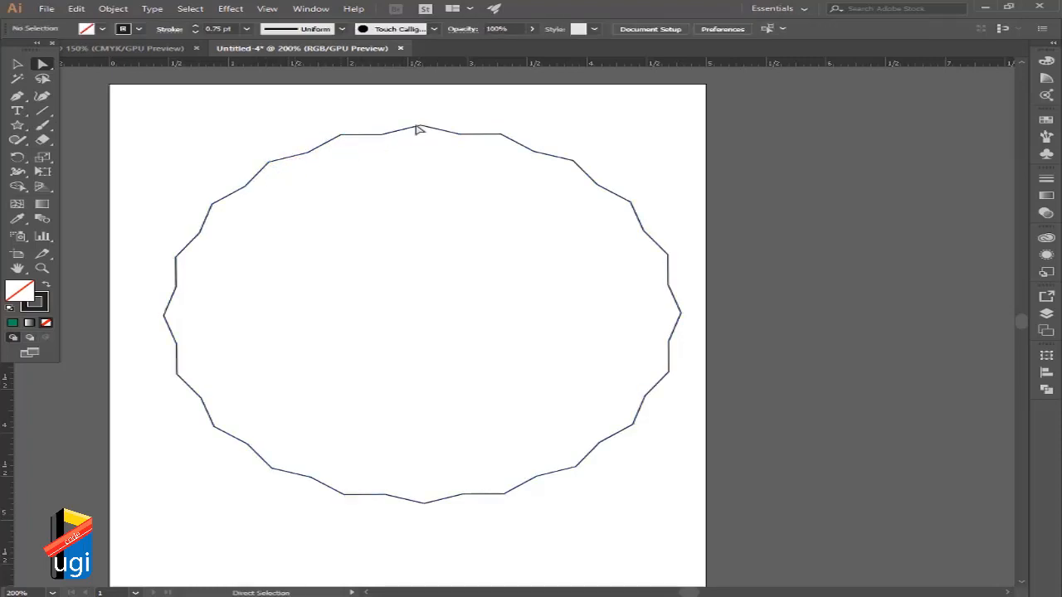
{"action": "left_click_drag", "start_coordinate": [421, 126], "coordinate": [413, 88]}
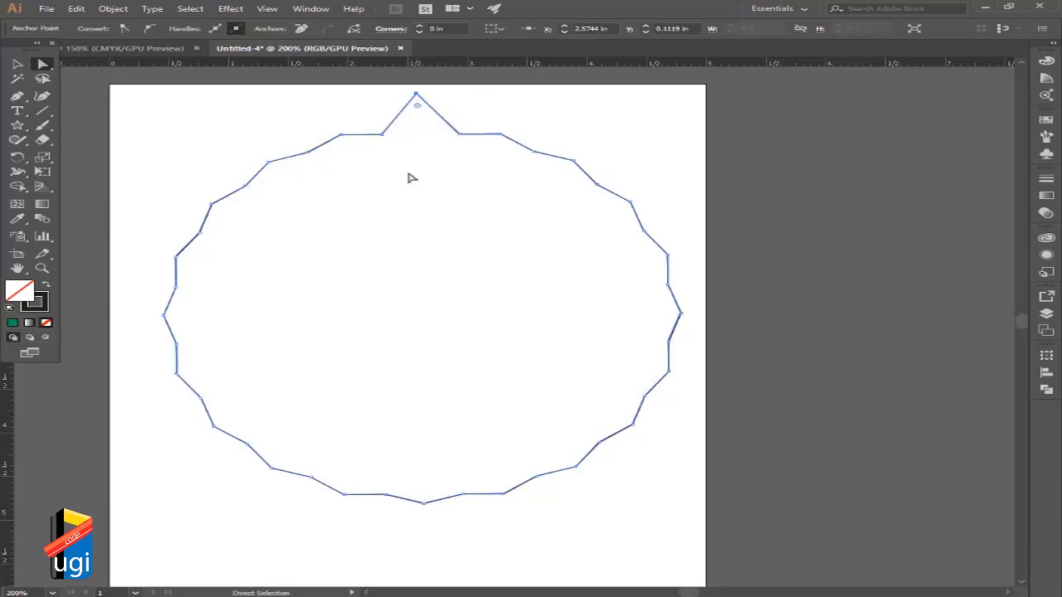
{"action": "key", "text": "v"}
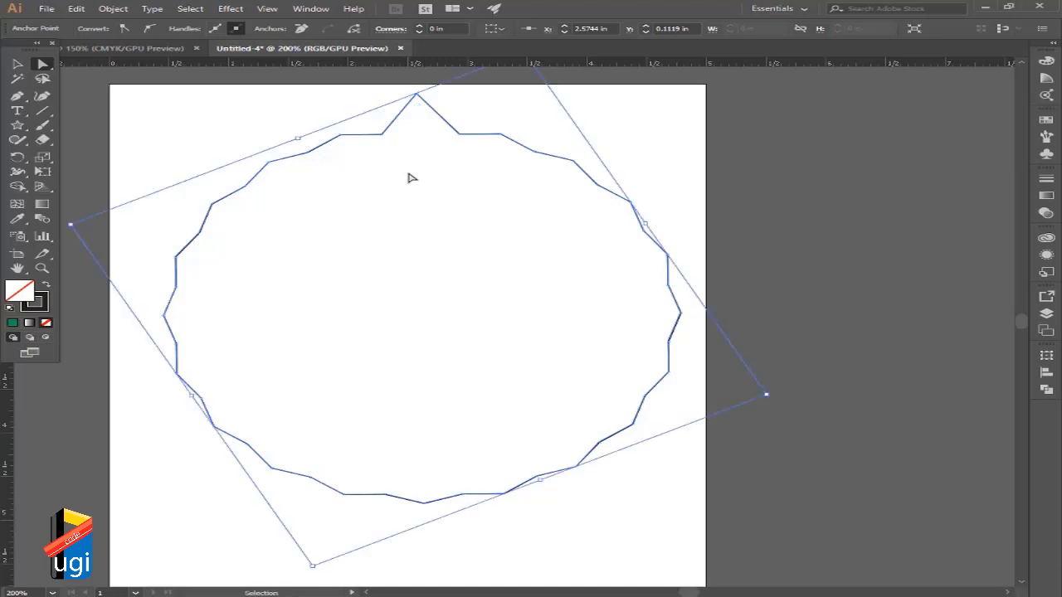
{"action": "key", "text": "ctrl+z"}
{"action": "key", "text": "a"}
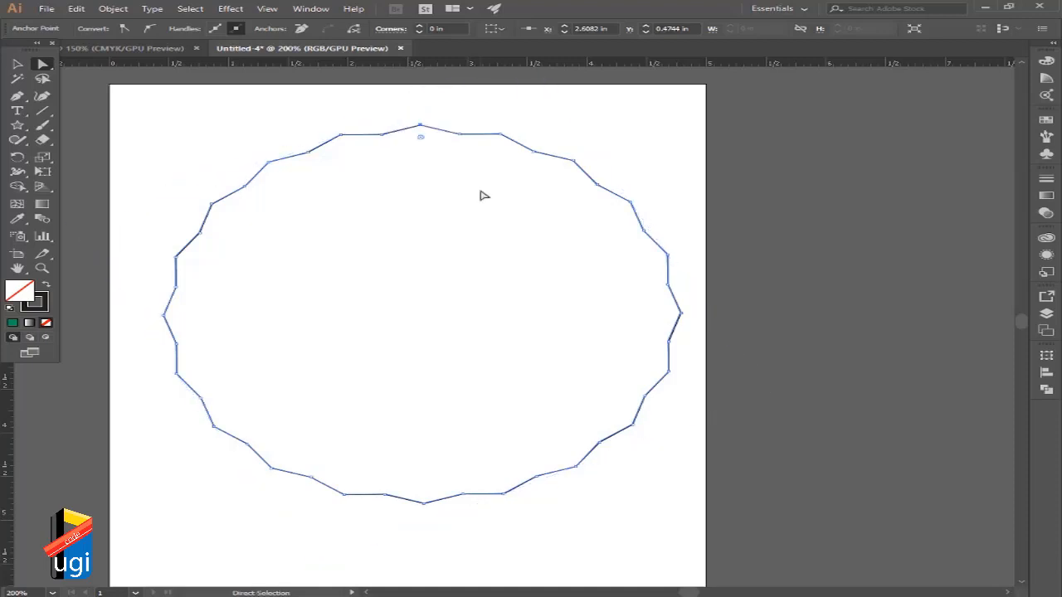
Select all anchor points of the star, round every corner to a 0.6 in radius, and deselect the shape.
{"action": "key", "text": "v"}
{"action": "key", "text": "a"}
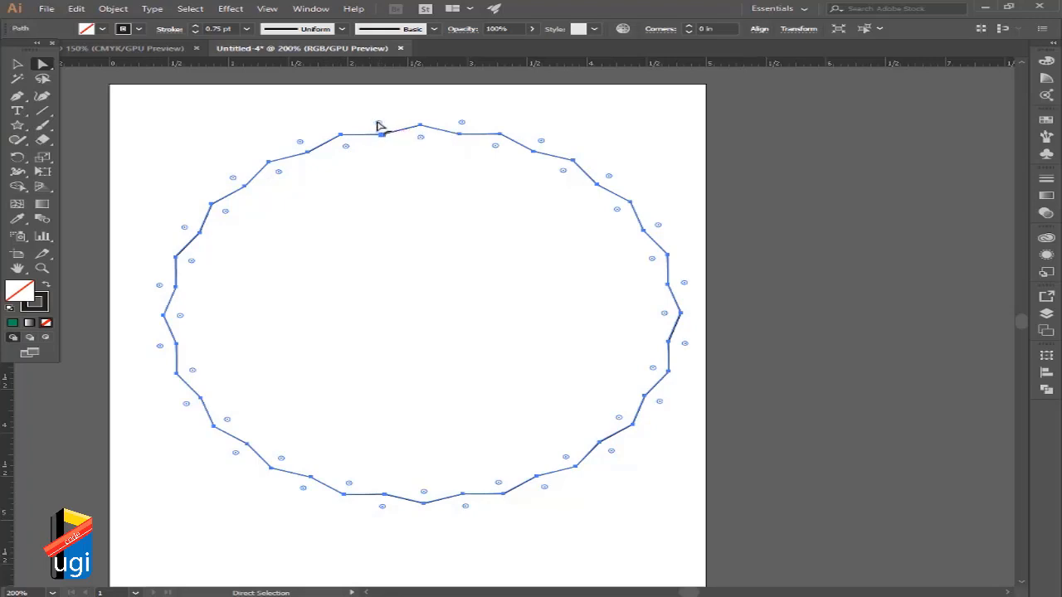
{"action": "left_click_drag", "start_coordinate": [378, 124], "coordinate": [421, 199]}
{"action": "left_click_drag", "start_coordinate": [348, 148], "coordinate": [359, 170]}
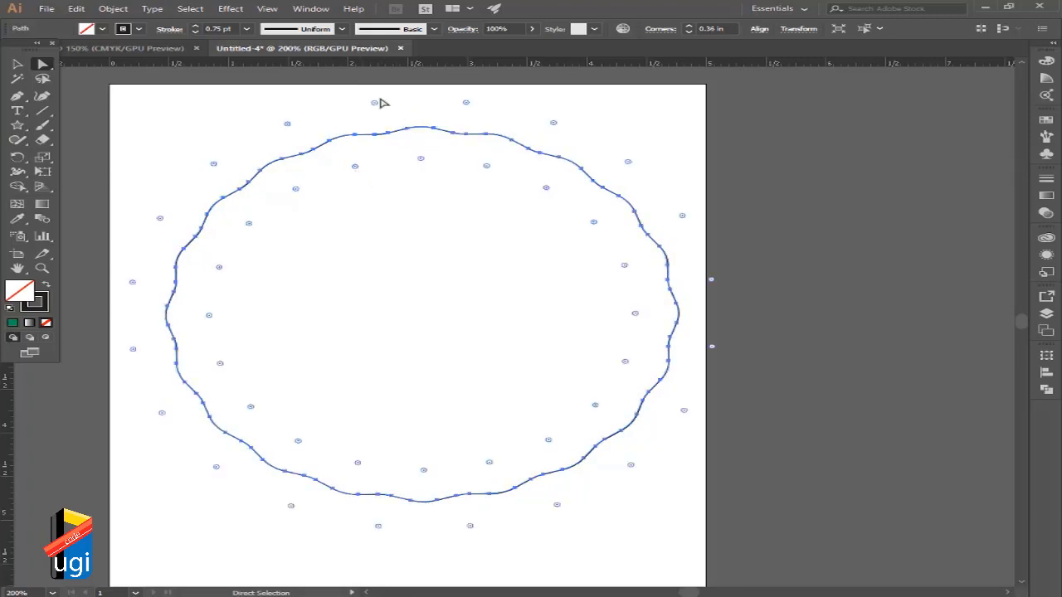
{"action": "left_click_drag", "start_coordinate": [373, 104], "coordinate": [374, 104]}
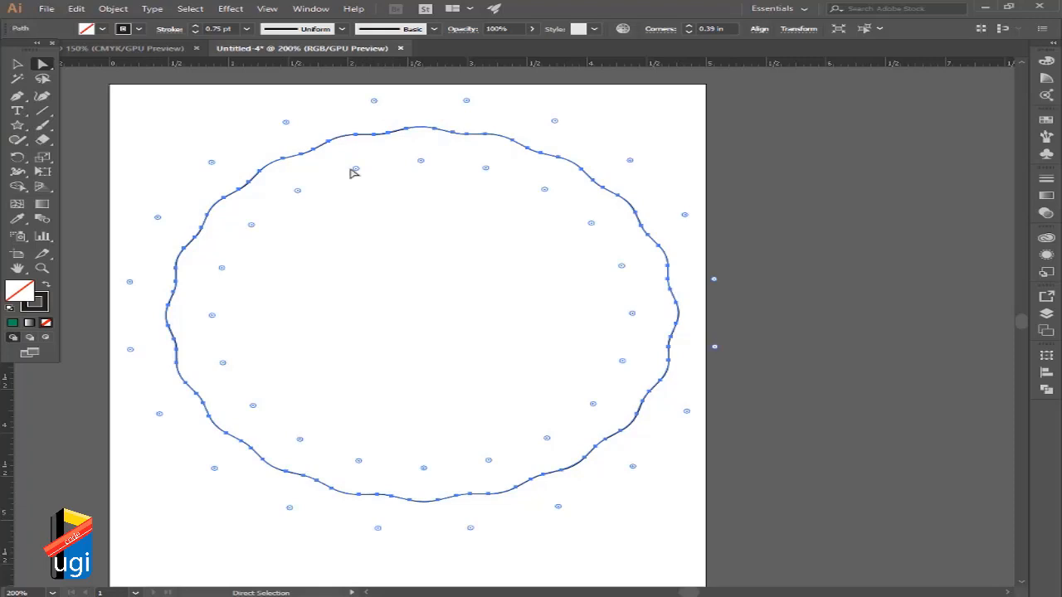
{"action": "left_click_drag", "start_coordinate": [355, 170], "coordinate": [325, 105]}
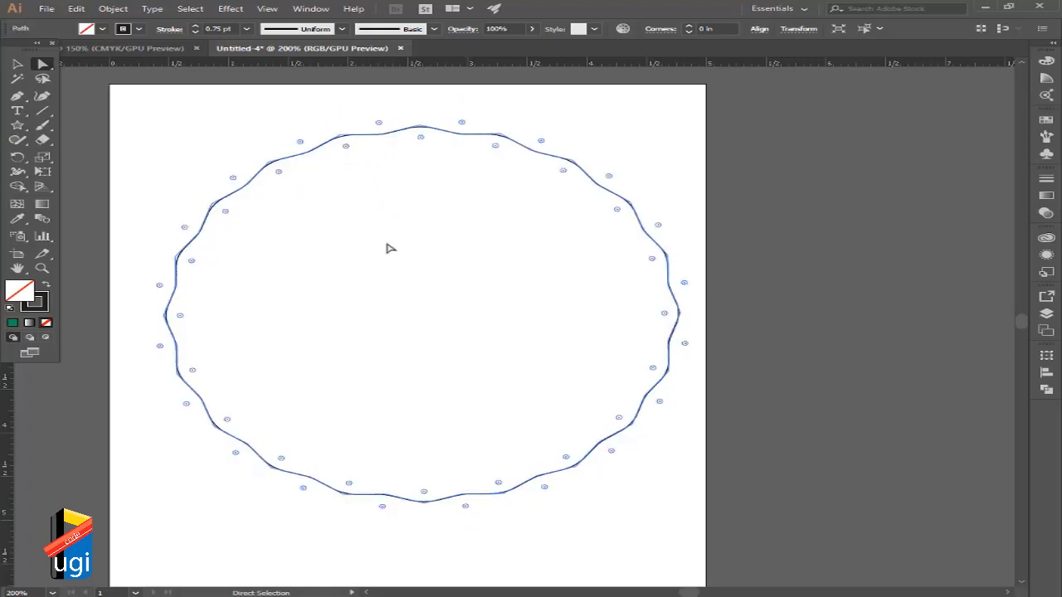
{"action": "left_click_drag", "start_coordinate": [348, 149], "coordinate": [361, 175]}
{"action": "left_click_drag", "start_coordinate": [283, 118], "coordinate": [275, 108]}
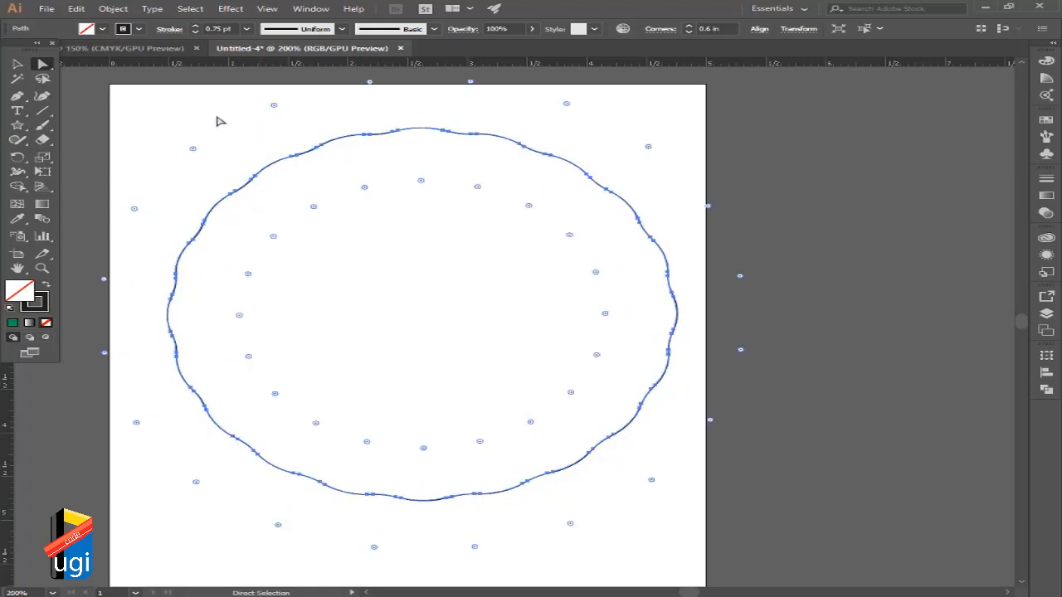
{"action": "left_click", "coordinate": [16, 65]}
{"action": "left_click", "coordinate": [162, 147]}
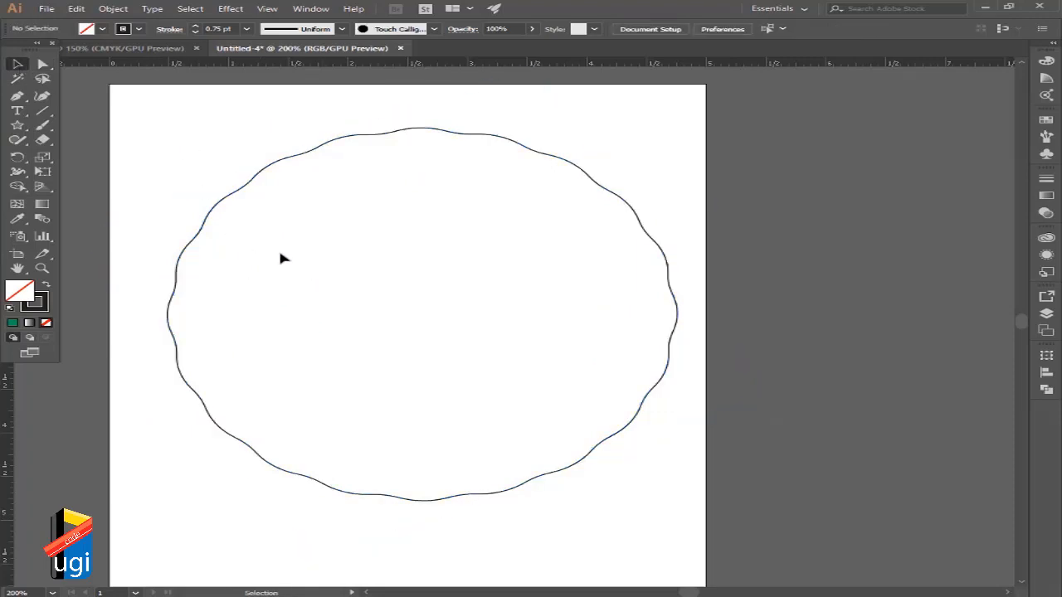
Draw a circle from the centre of the scalloped shape, leaving an even ring around it, and deselect it.
{"action": "left_click", "coordinate": [17, 126]}
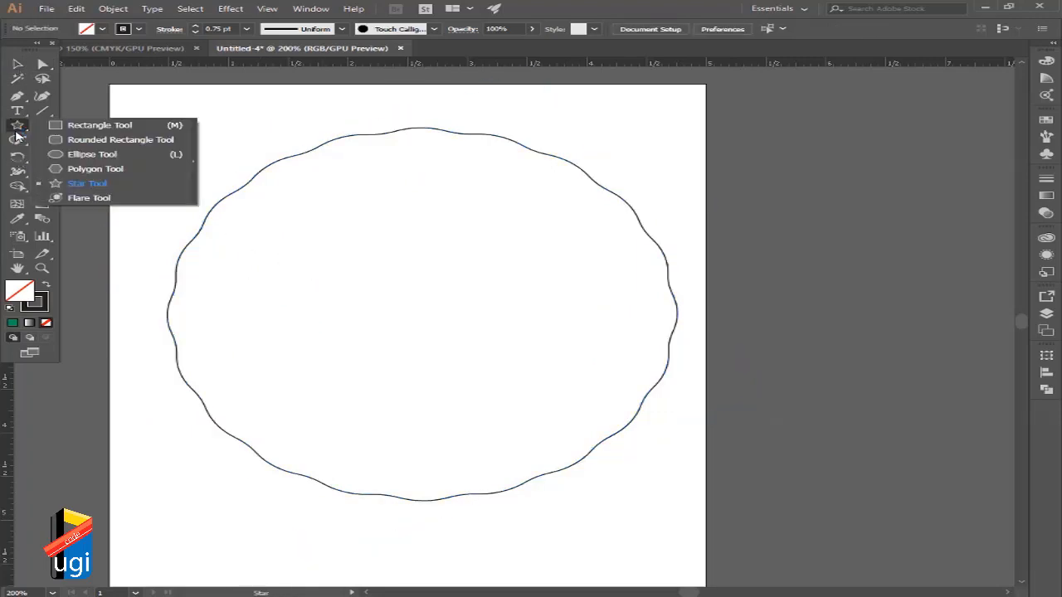
{"action": "left_click", "coordinate": [94, 155]}
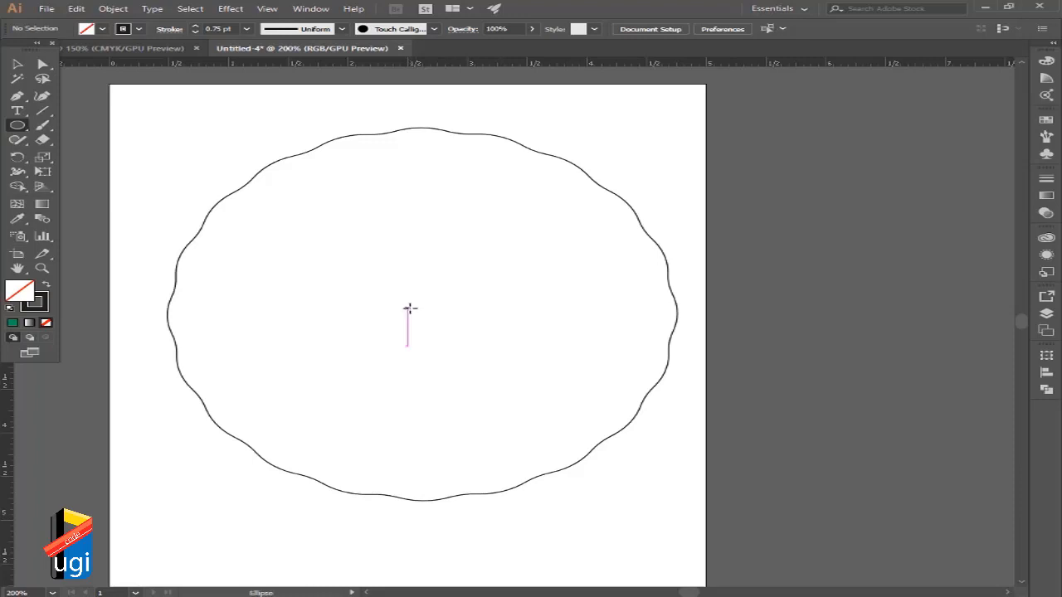
{"action": "mouse_move", "coordinate": [410, 309]}
{"action": "left_mouse_down"}
{"action": "mouse_move", "coordinate": [520, 396]}
{"action": "mouse_move", "coordinate": [625, 457]}
{"action": "mouse_move", "coordinate": [687, 397]}
{"action": "mouse_move", "coordinate": [645, 460]}
{"action": "mouse_move", "coordinate": [479, 427]}
{"action": "mouse_move", "coordinate": [683, 398]}
{"action": "mouse_move", "coordinate": [613, 479]}
{"action": "mouse_move", "coordinate": [450, 429]}
{"action": "mouse_move", "coordinate": [573, 353]}
{"action": "mouse_move", "coordinate": [655, 457]}
{"action": "mouse_move", "coordinate": [583, 381]}
{"action": "mouse_move", "coordinate": [629, 387]}
{"action": "mouse_move", "coordinate": [555, 351]}
{"action": "mouse_move", "coordinate": [674, 469]}
{"action": "mouse_move", "coordinate": [590, 374]}
{"action": "mouse_move", "coordinate": [681, 510]}
{"action": "mouse_move", "coordinate": [590, 398]}
{"action": "mouse_move", "coordinate": [545, 403]}
{"action": "mouse_move", "coordinate": [644, 462]}
{"action": "mouse_move", "coordinate": [602, 431]}
{"action": "mouse_move", "coordinate": [656, 451]}
{"action": "mouse_move", "coordinate": [538, 385]}
{"action": "mouse_move", "coordinate": [611, 420]}
{"action": "mouse_move", "coordinate": [495, 324]}
{"action": "mouse_move", "coordinate": [560, 351]}
{"action": "mouse_move", "coordinate": [539, 330]}
{"action": "mouse_move", "coordinate": [580, 360]}
{"action": "mouse_move", "coordinate": [515, 313]}
{"action": "mouse_move", "coordinate": [540, 351]}
{"action": "mouse_move", "coordinate": [503, 314]}
{"action": "mouse_move", "coordinate": [605, 374]}
{"action": "mouse_move", "coordinate": [662, 438]}
{"action": "mouse_move", "coordinate": [622, 413]}
{"action": "mouse_move", "coordinate": [642, 423]}
{"action": "mouse_move", "coordinate": [628, 419]}
{"action": "left_mouse_up"}
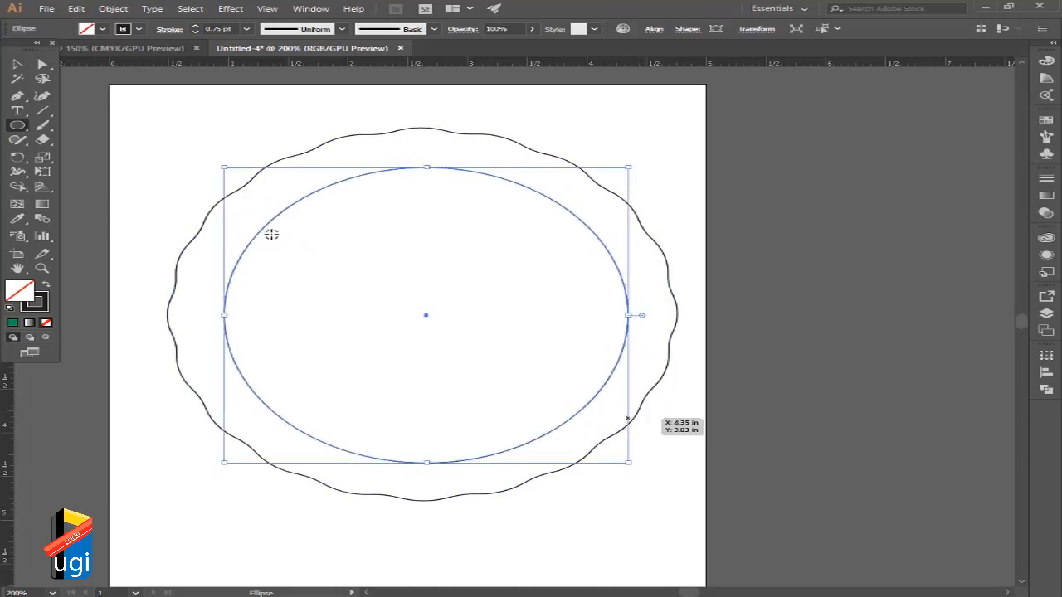
{"action": "left_click", "coordinate": [18, 64]}
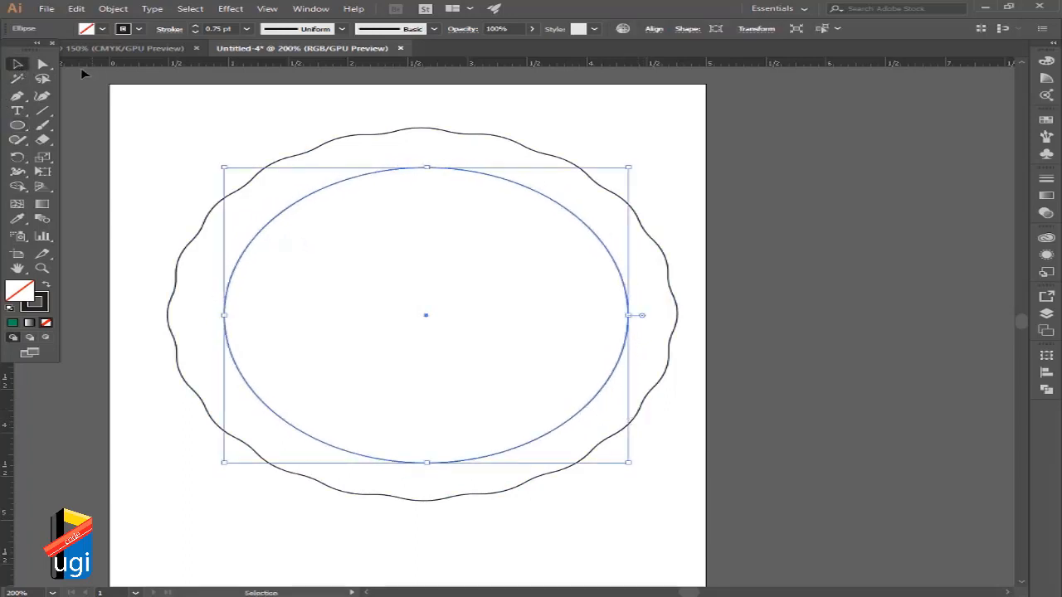
{"action": "left_click", "coordinate": [197, 119]}
Fill the inner circle with the yellow swatch.
{"action": "left_click", "coordinate": [383, 171]}
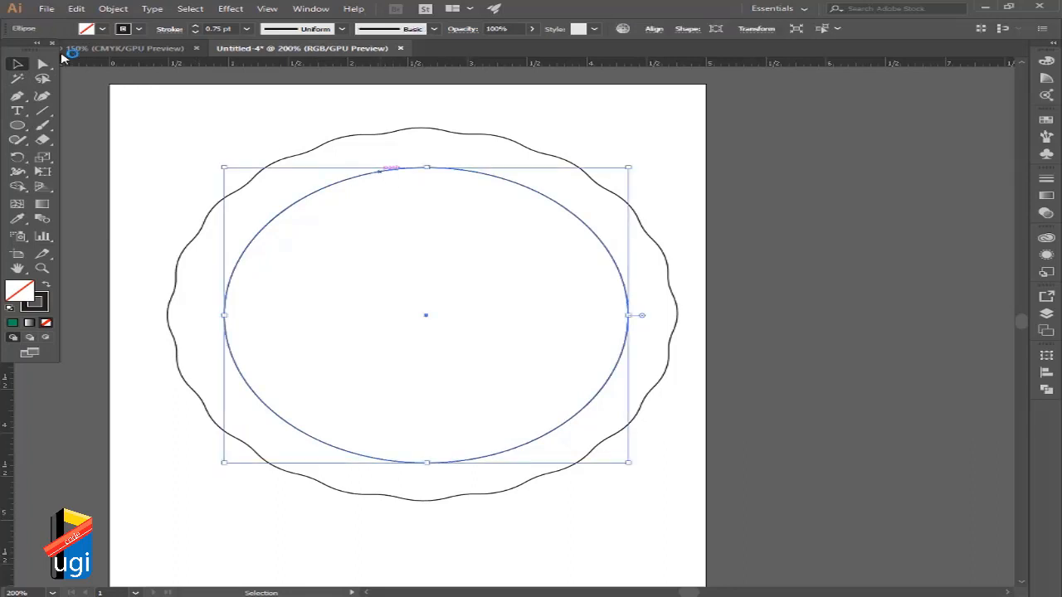
{"action": "left_click", "coordinate": [101, 29]}
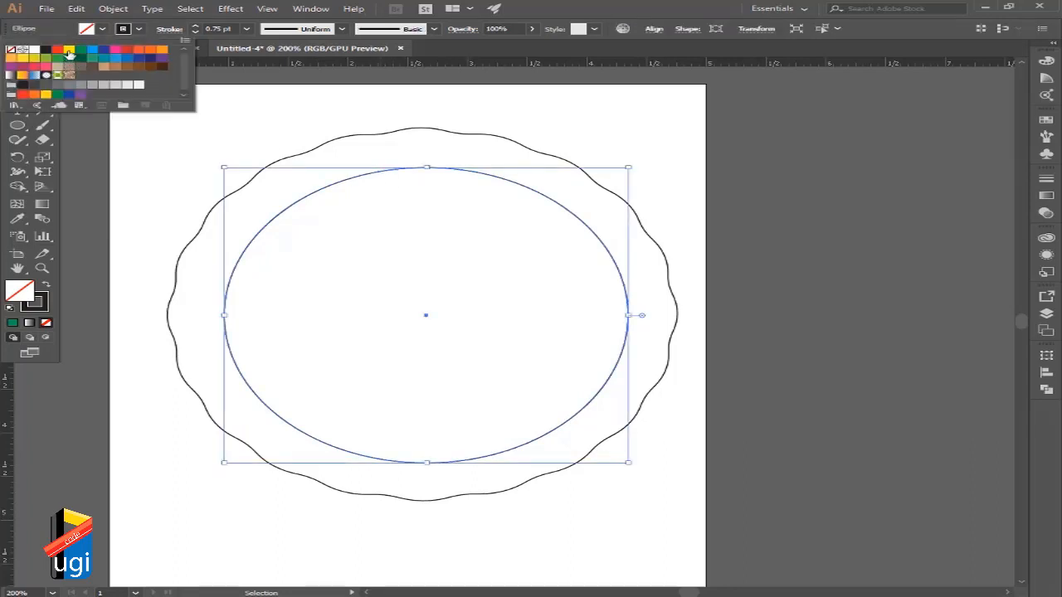
{"action": "left_click", "coordinate": [69, 52]}
{"action": "left_click", "coordinate": [312, 123]}
Fill the outer scalloped shape with the light green swatch and deselect it.
{"action": "left_click", "coordinate": [322, 143]}
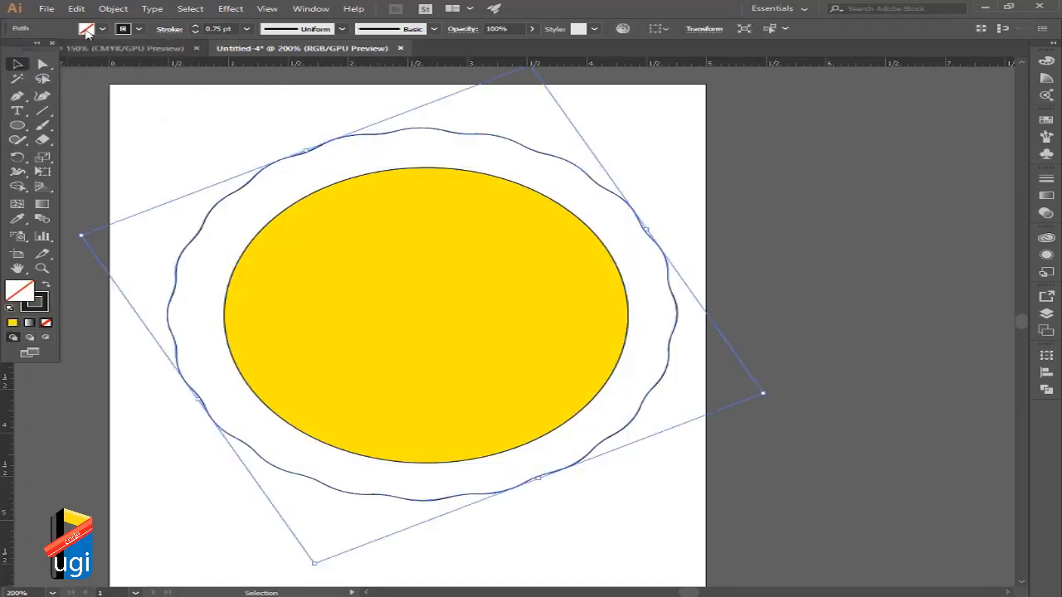
{"action": "left_click", "coordinate": [86, 30]}
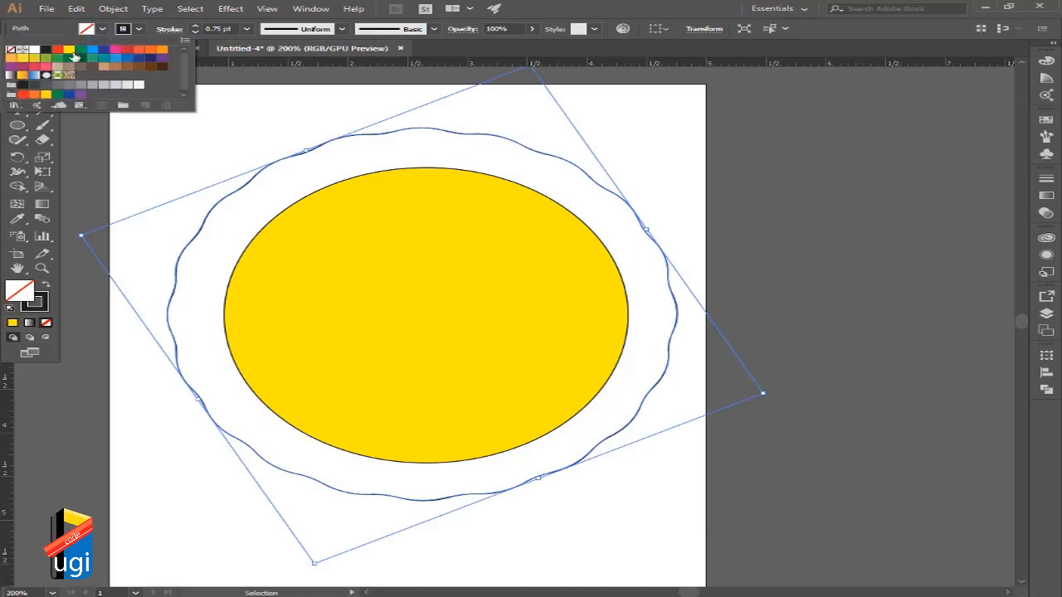
{"action": "left_click", "coordinate": [57, 60]}
{"action": "left_click", "coordinate": [260, 112]}
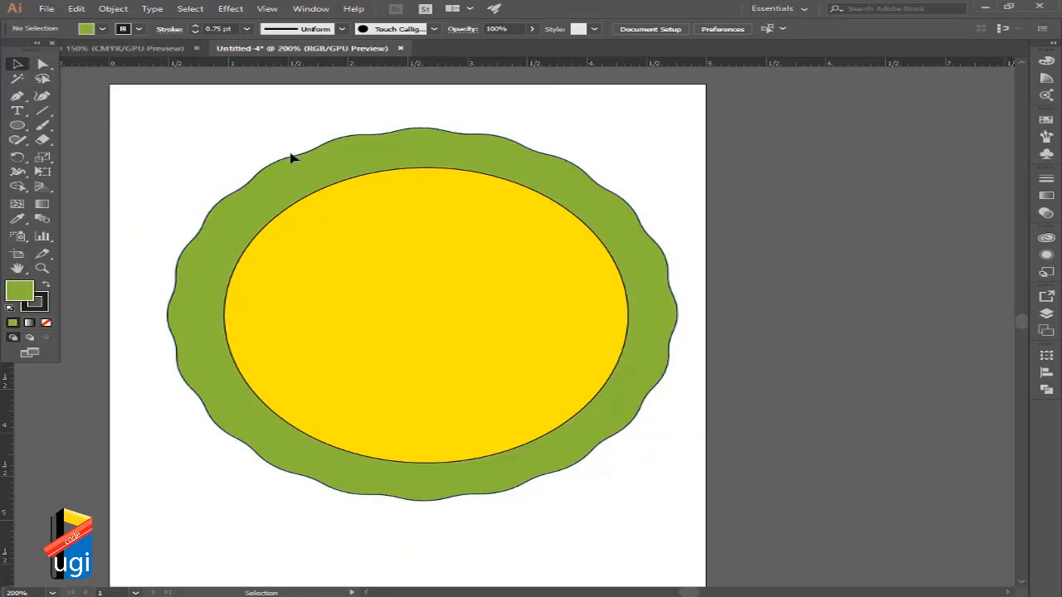
Draw five short line segments across the upper part of the green ring, running from the scallop notches towards the yellow circle.
{"action": "left_click", "coordinate": [43, 111]}
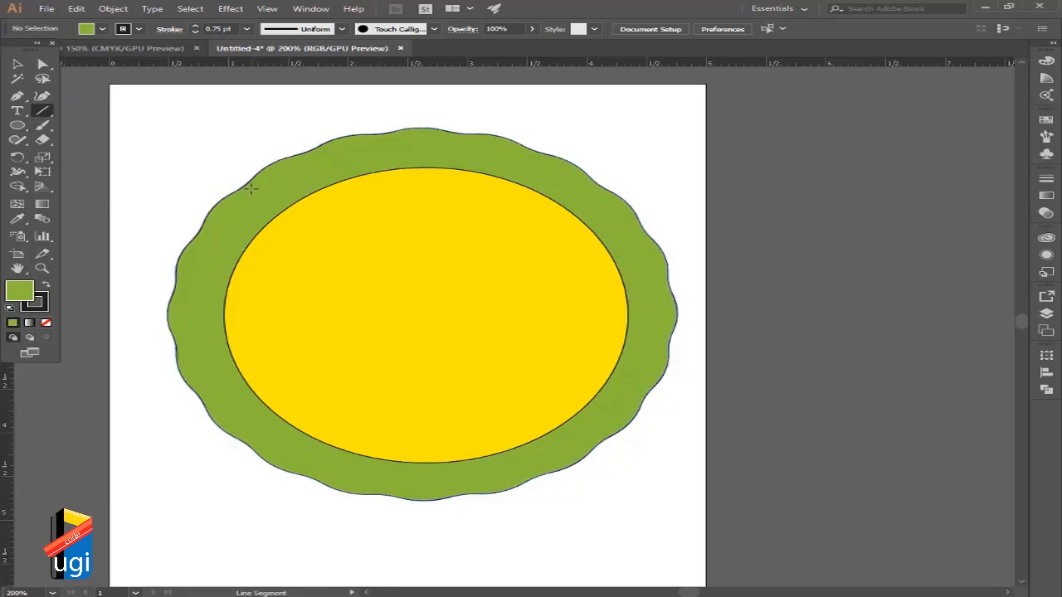
{"action": "left_click_drag", "start_coordinate": [248, 188], "coordinate": [274, 208]}
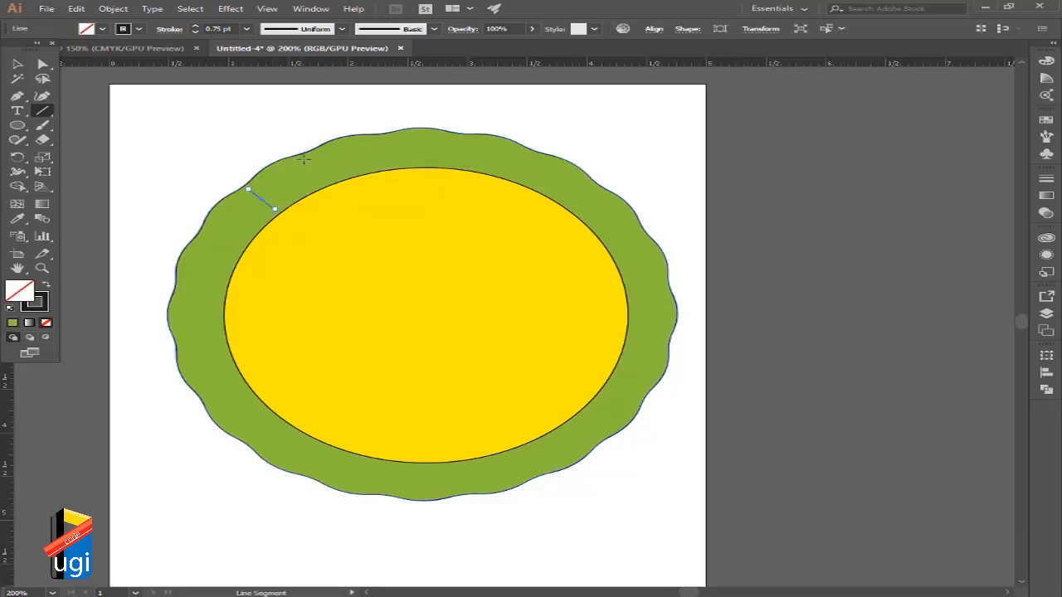
{"action": "left_click_drag", "start_coordinate": [304, 158], "coordinate": [318, 180]}
{"action": "left_click_drag", "start_coordinate": [376, 141], "coordinate": [381, 163]}
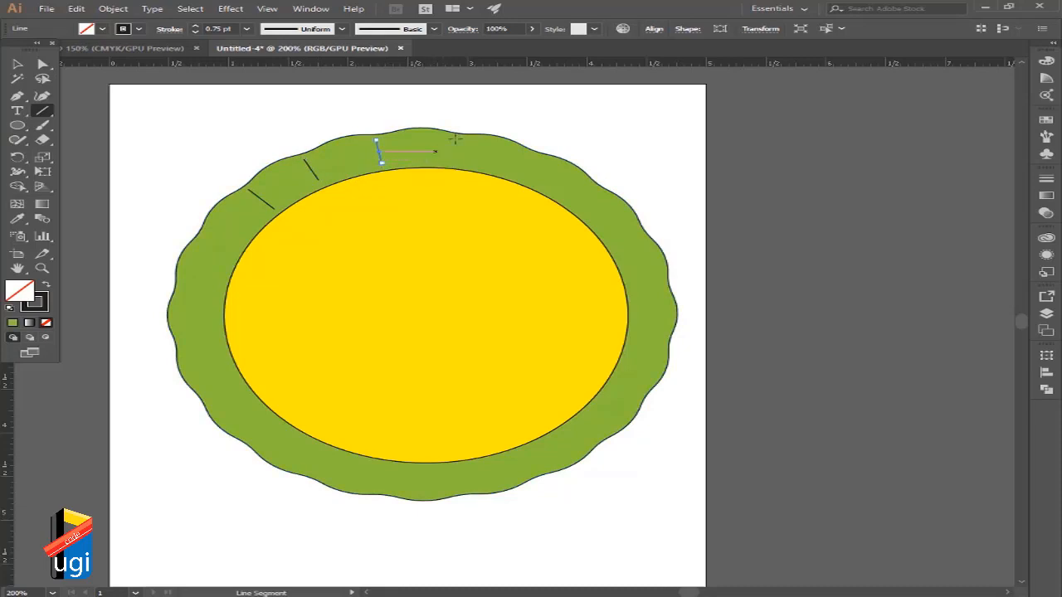
{"action": "left_click_drag", "start_coordinate": [456, 138], "coordinate": [448, 157]}
{"action": "left_click_drag", "start_coordinate": [525, 153], "coordinate": [503, 167]}
{"action": "left_click", "coordinate": [16, 64]}
{"action": "left_click", "coordinate": [270, 204]}
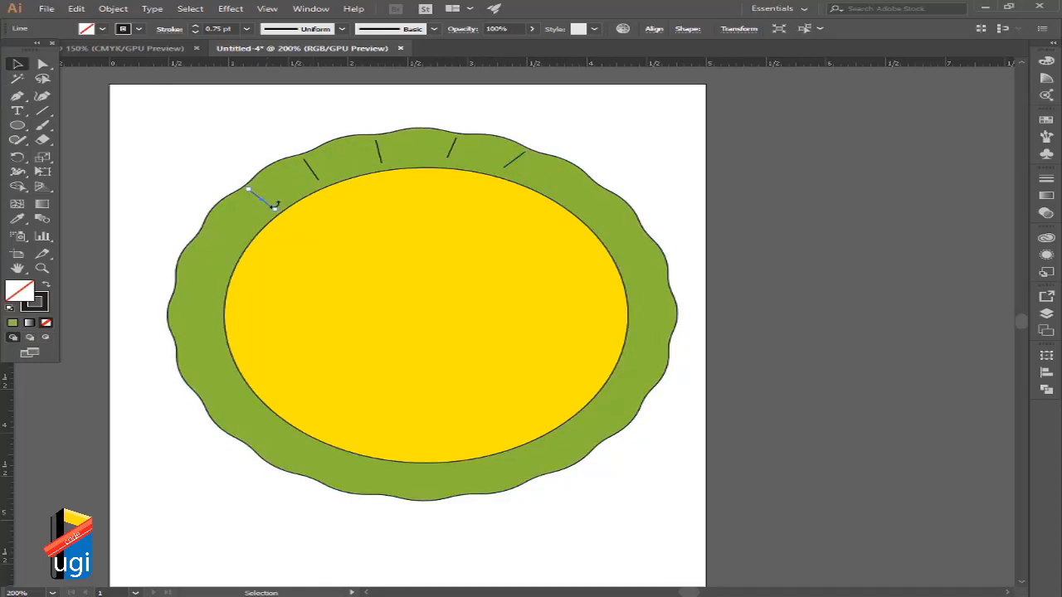
{"action": "key", "text": "a"}
{"action": "left_click", "coordinate": [313, 174]}
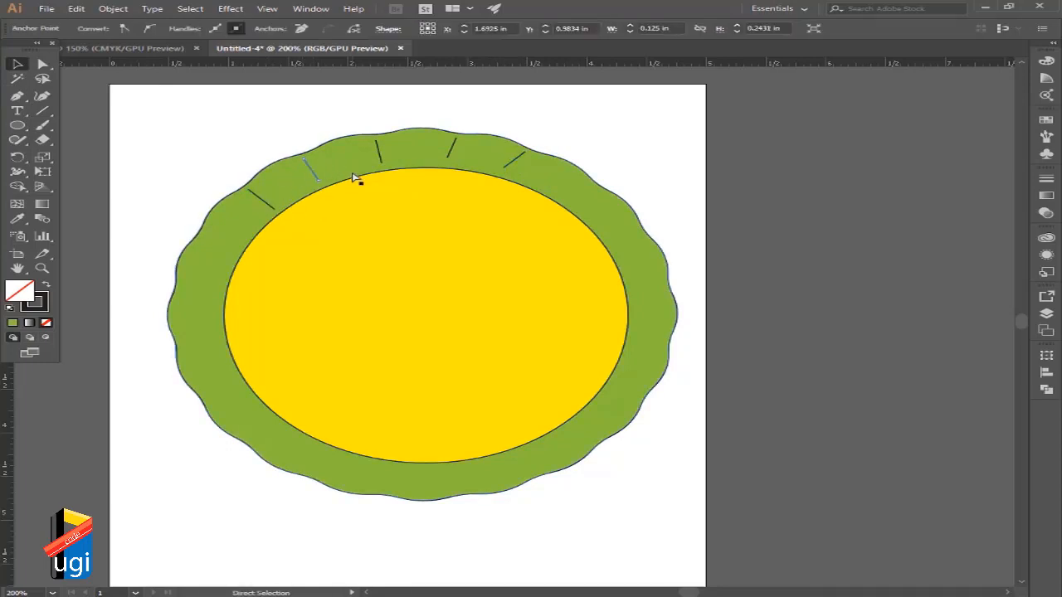
{"action": "left_click", "coordinate": [270, 204], "text": "shift"}
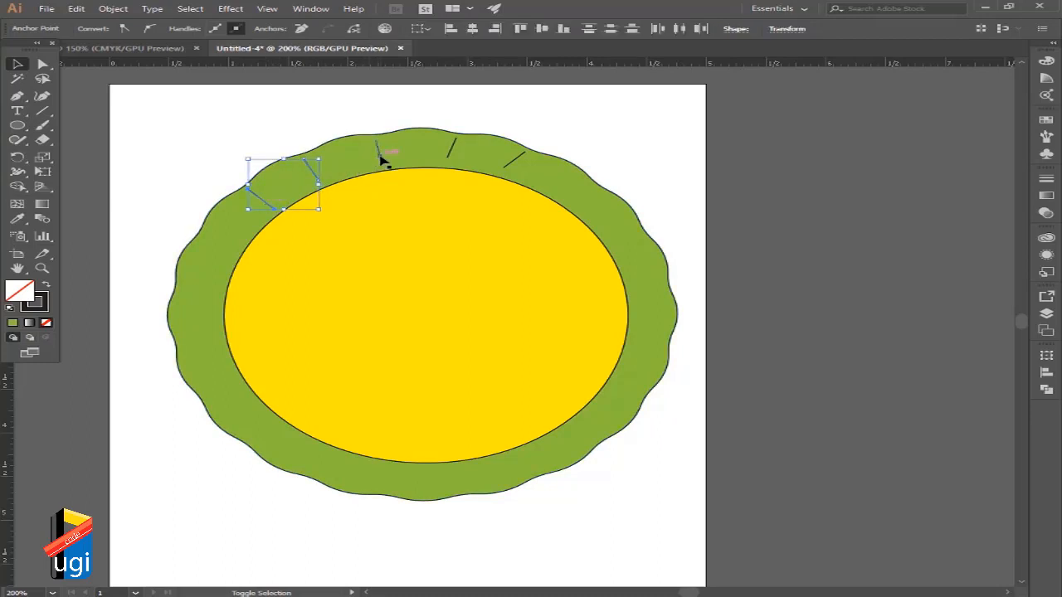
{"action": "left_click", "coordinate": [378, 154], "text": "shift"}
{"action": "left_click", "coordinate": [453, 148], "text": "shift"}
{"action": "left_click", "coordinate": [514, 160], "text": "shift"}
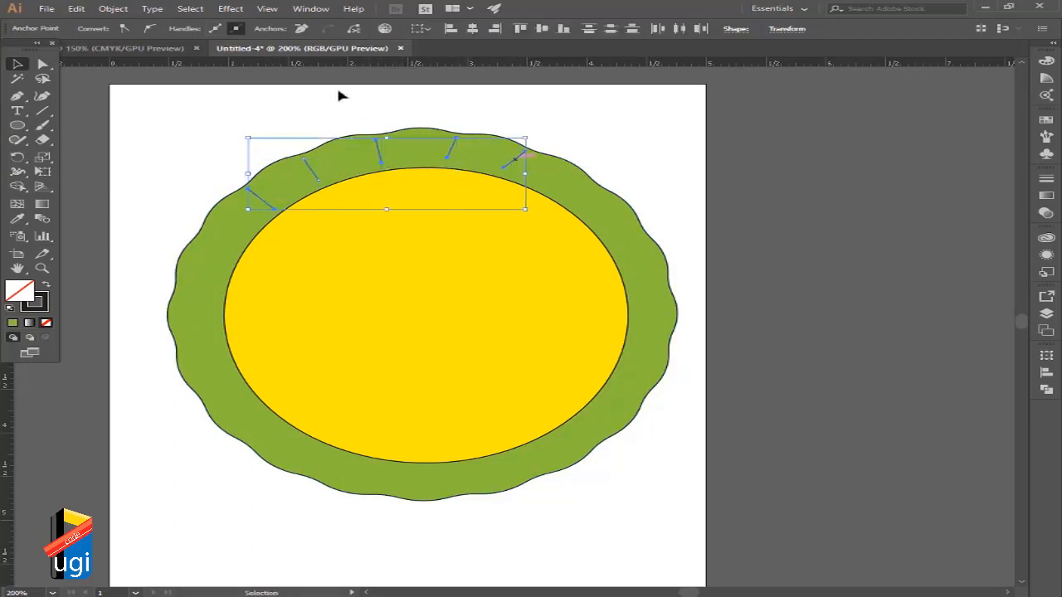
{"action": "left_click", "coordinate": [16, 64]}
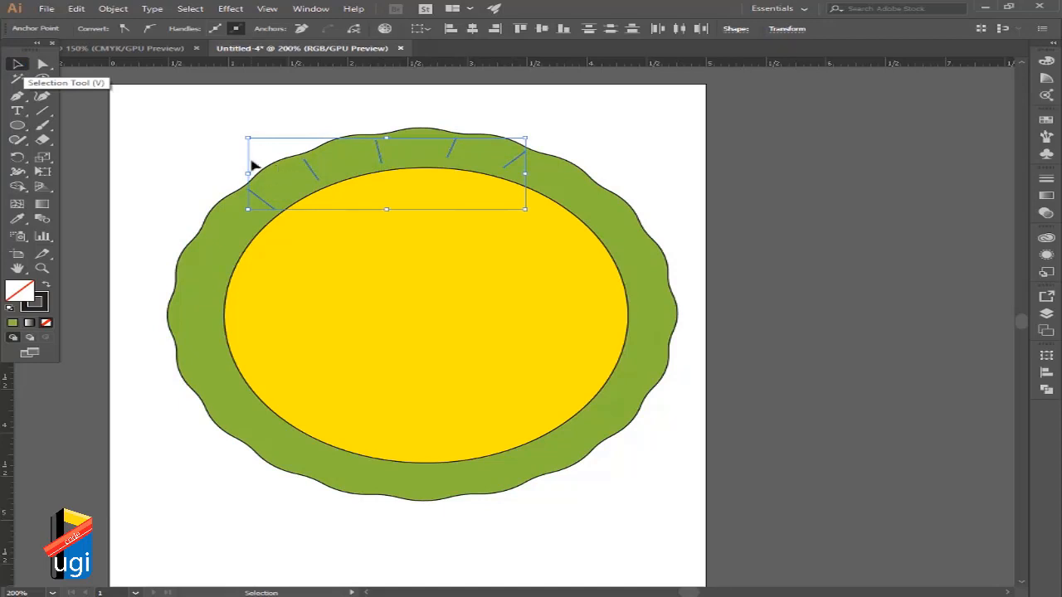
{"action": "left_click", "coordinate": [188, 152]}
{"action": "left_click", "coordinate": [263, 206]}
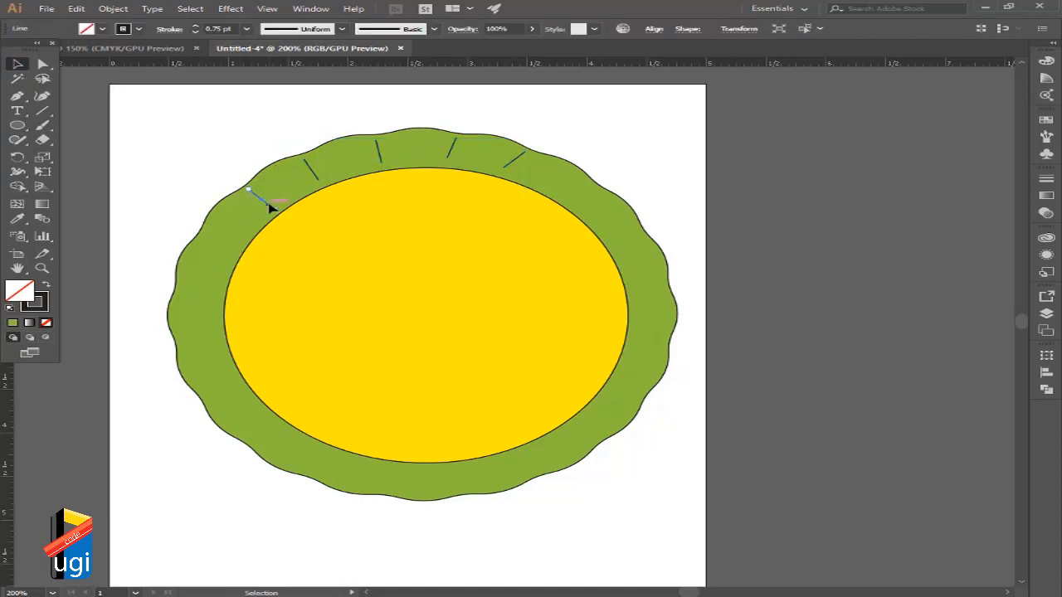
{"action": "key", "text": "a"}
{"action": "left_click", "coordinate": [311, 169]}
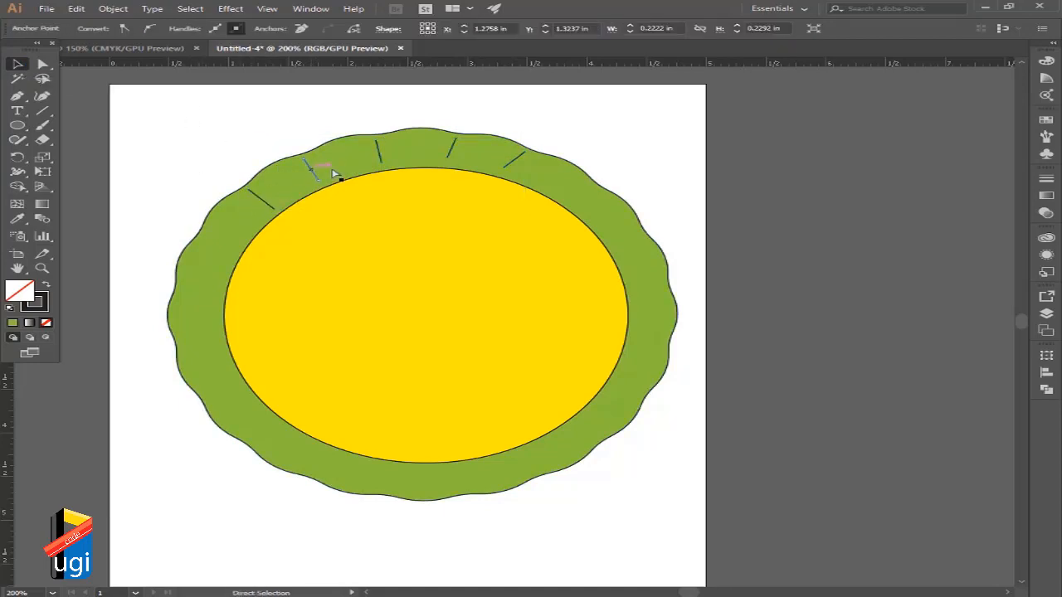
{"action": "key", "text": "v"}
{"action": "left_click", "coordinate": [184, 178]}
Select all five ring lines, set their stroke weight to 6 pt, apply the symmetrical lens-shaped width profile, and deselect them.
{"action": "left_click", "coordinate": [262, 204]}
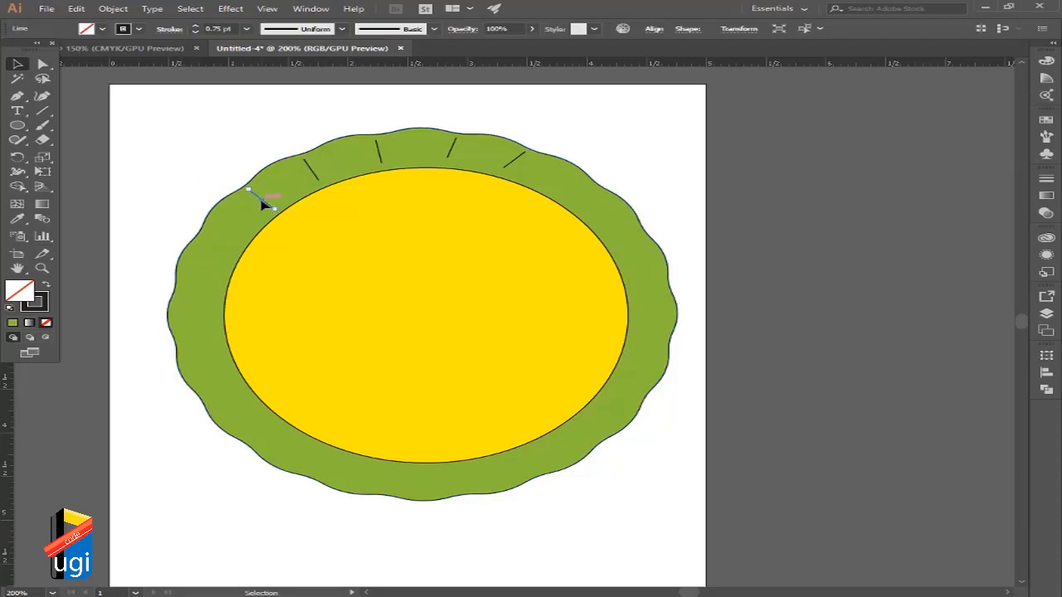
{"action": "left_click", "coordinate": [313, 170], "text": "shift"}
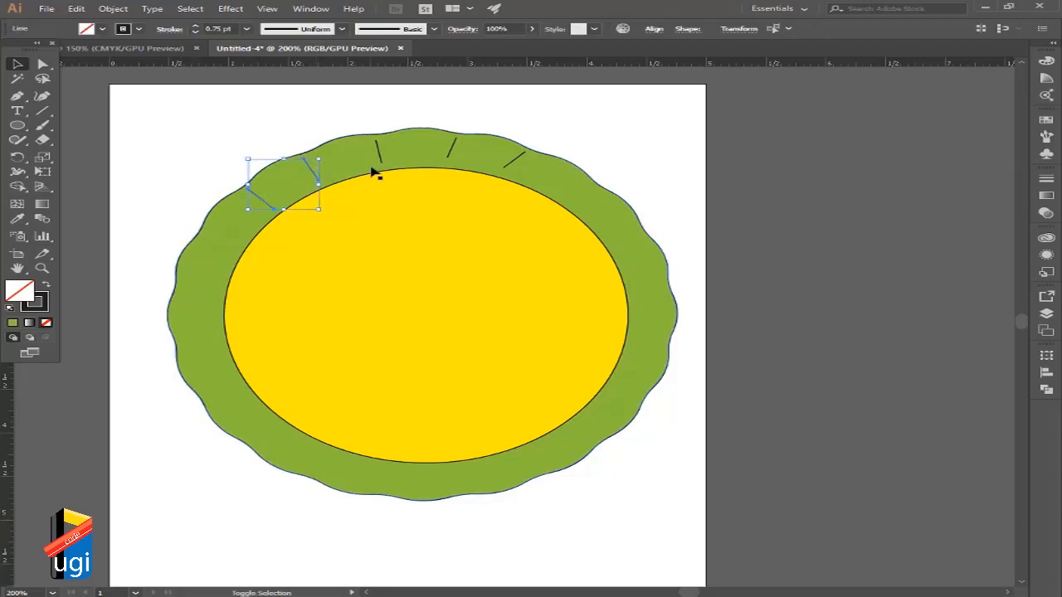
{"action": "left_click", "coordinate": [379, 160], "text": "shift"}
{"action": "left_click", "coordinate": [449, 154], "text": "shift"}
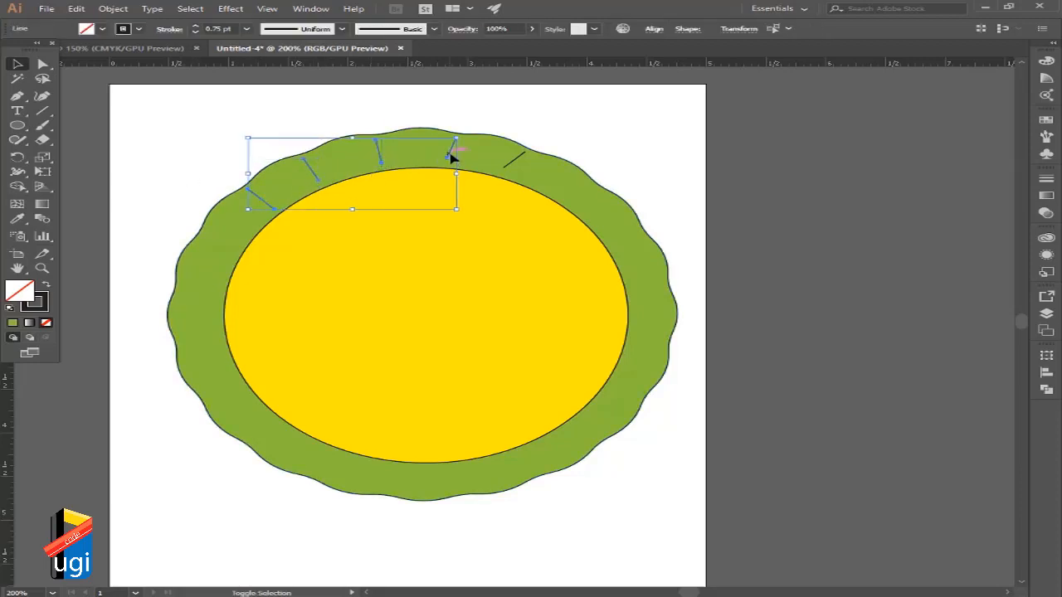
{"action": "left_click", "coordinate": [515, 164], "text": "shift"}
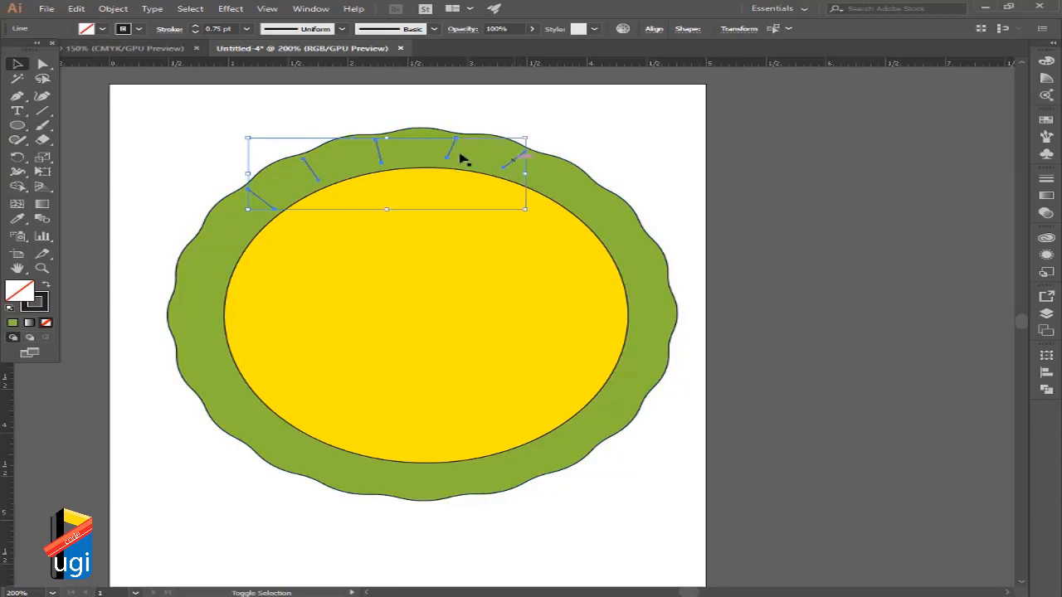
{"action": "left_click", "coordinate": [197, 25]}
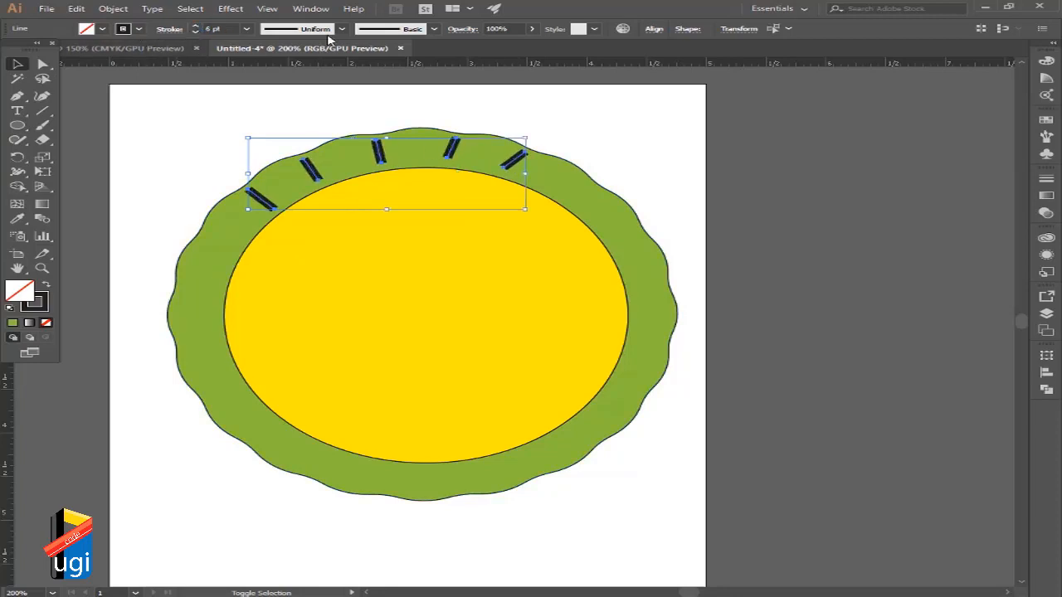
{"action": "left_click", "coordinate": [341, 30]}
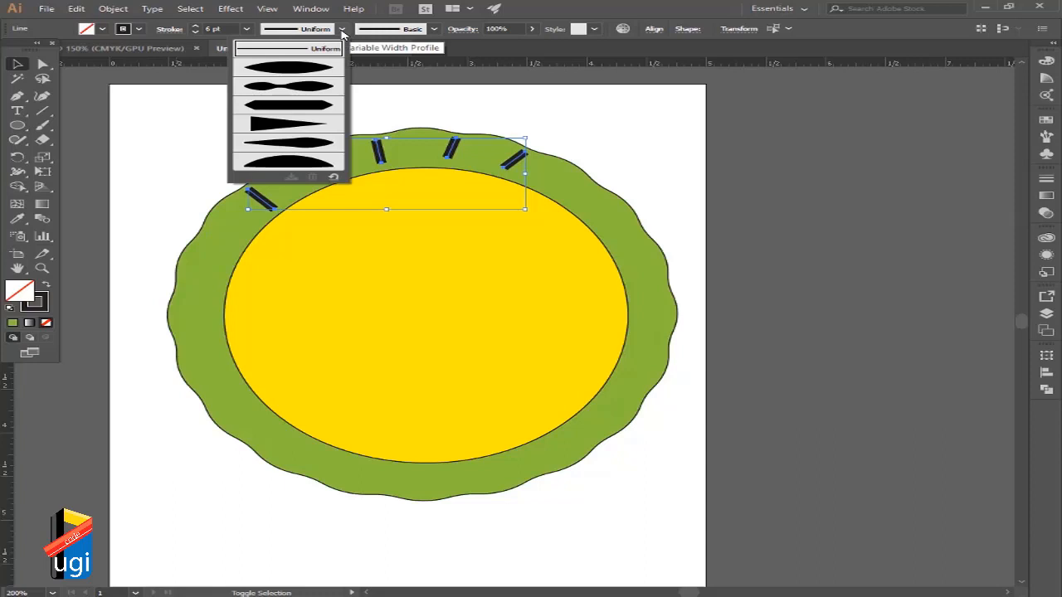
{"action": "left_click", "coordinate": [299, 71]}
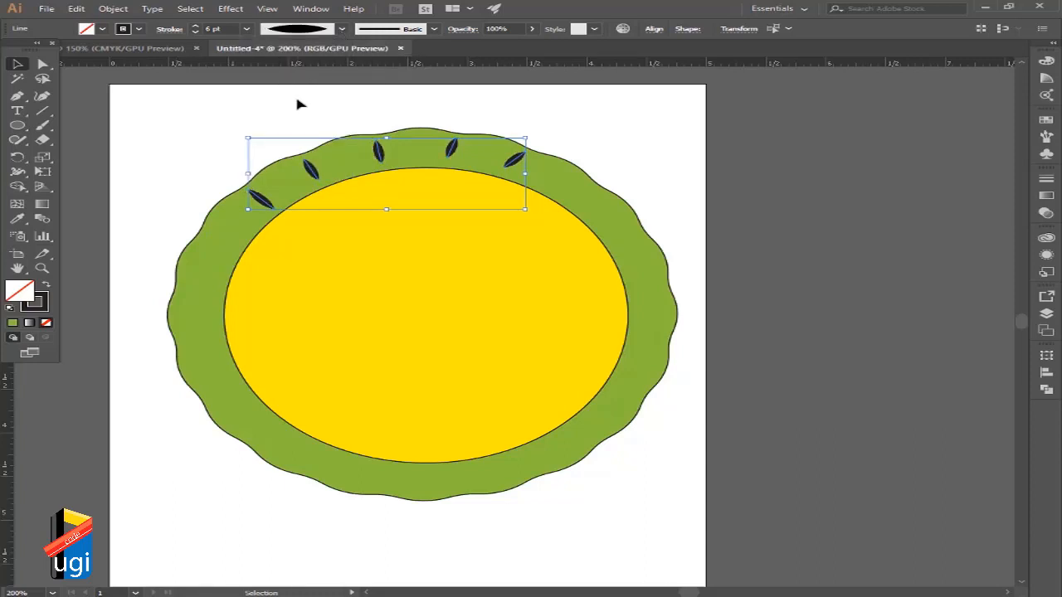
{"action": "left_click", "coordinate": [300, 103]}
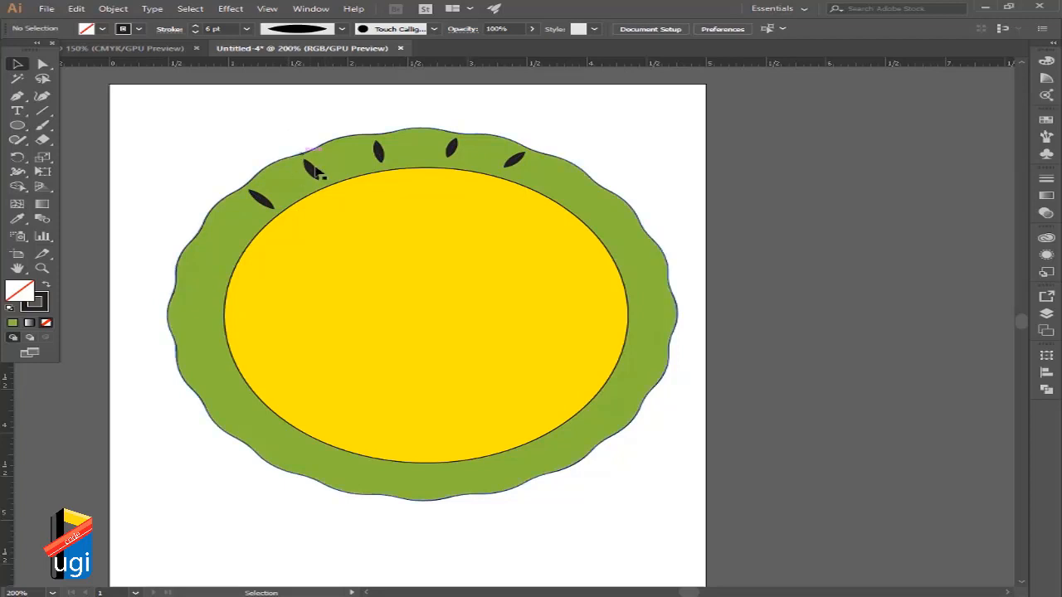
Apply the long-tapered teardrop width profile to all five ring lines together, set their stroke weight to 2 pt, and deselect them.
{"action": "left_click", "coordinate": [269, 201]}
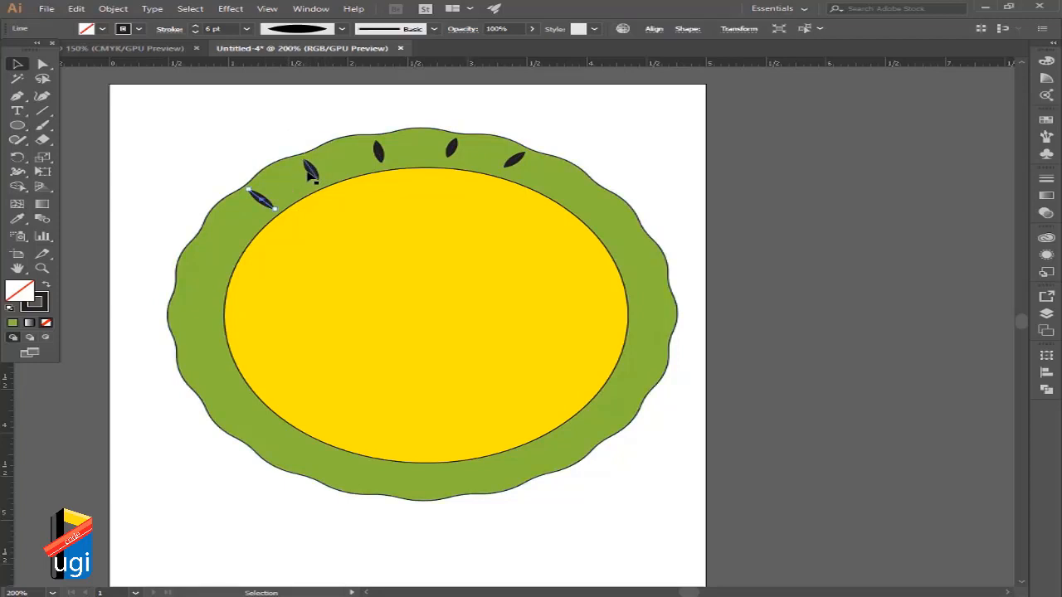
{"action": "left_click", "coordinate": [308, 170], "text": "ctrl"}
{"action": "left_click", "coordinate": [267, 204], "text": "shift"}
{"action": "left_click", "coordinate": [311, 170], "text": "shift"}
{"action": "left_click", "coordinate": [378, 151], "text": "shift"}
{"action": "left_click", "coordinate": [451, 148], "text": "shift"}
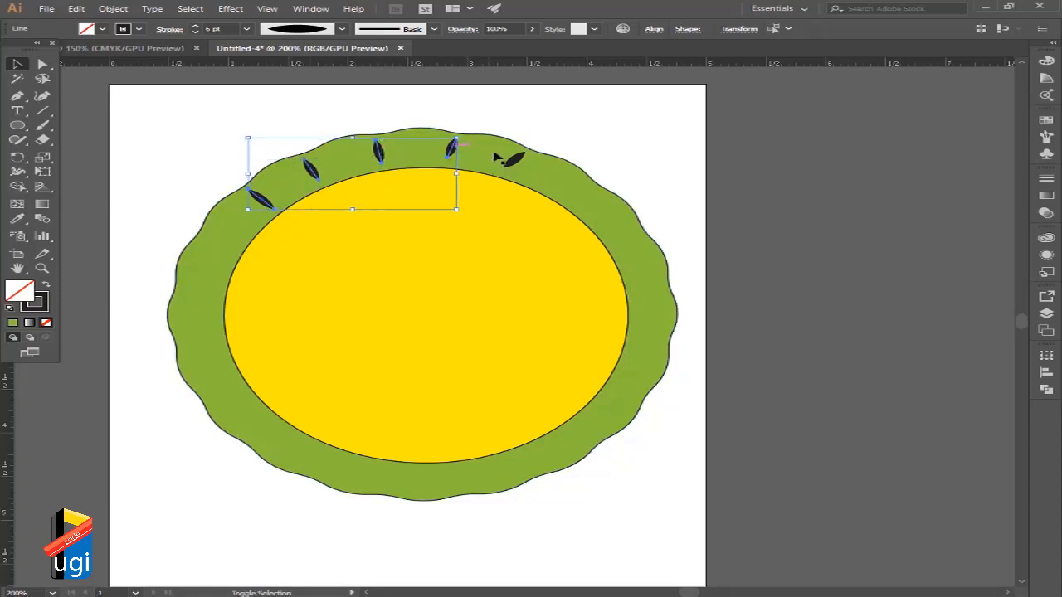
{"action": "left_click", "coordinate": [516, 164], "text": "shift"}
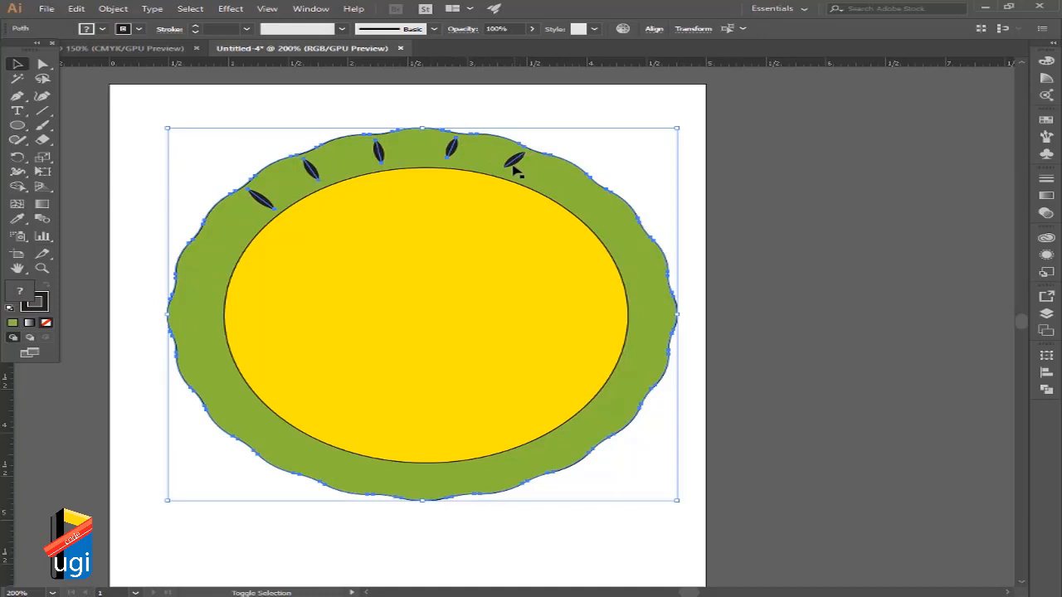
{"action": "left_click", "coordinate": [535, 169], "text": "shift"}
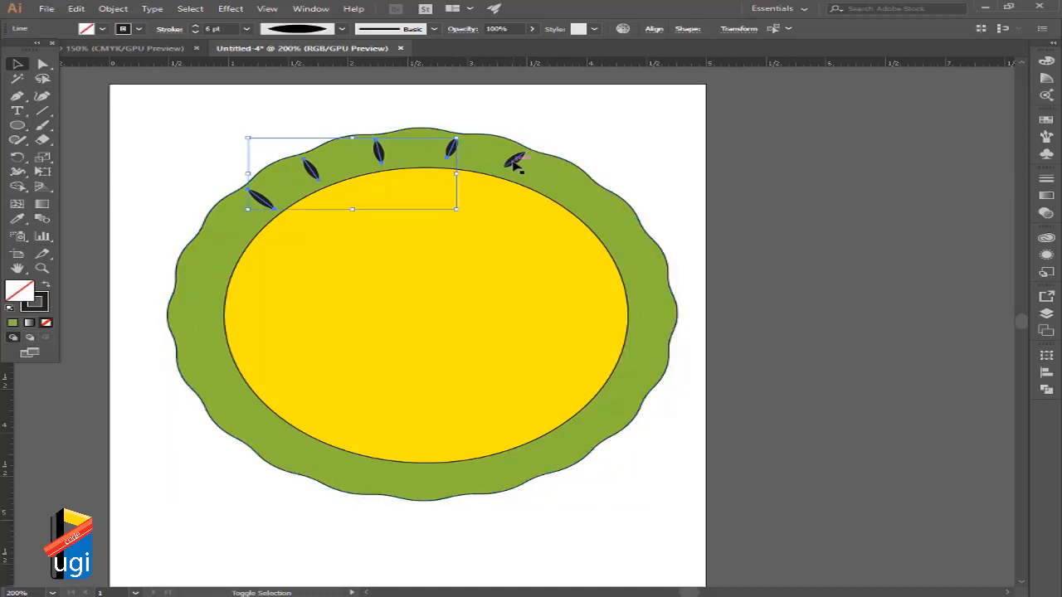
{"action": "left_click", "coordinate": [515, 162], "text": "shift"}
{"action": "left_click", "coordinate": [341, 29]}
{"action": "left_click", "coordinate": [314, 88]}
{"action": "left_click", "coordinate": [341, 28]}
{"action": "left_click", "coordinate": [304, 152]}
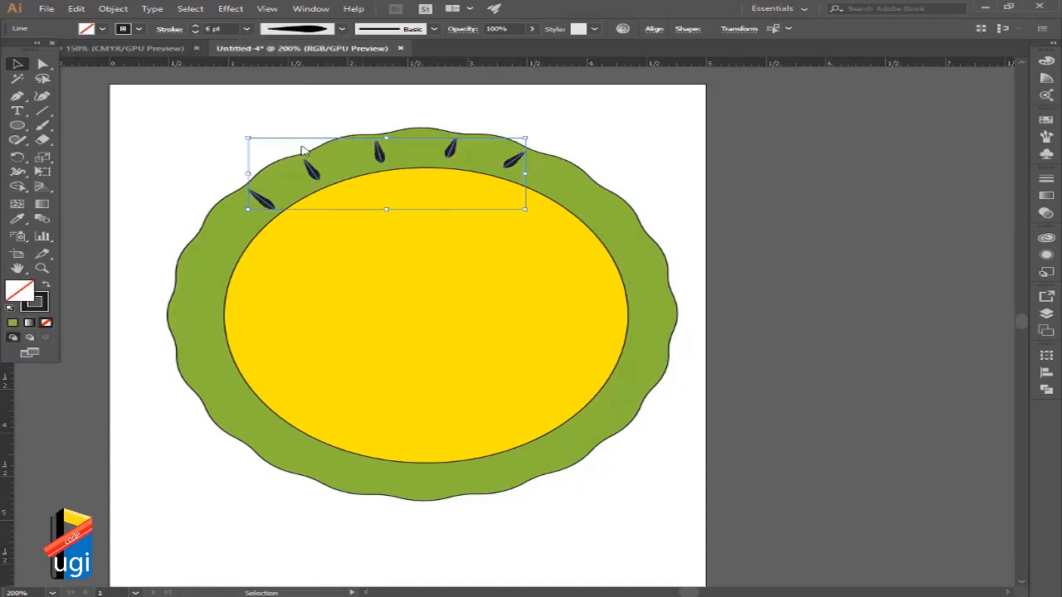
{"action": "left_click", "coordinate": [197, 33]}
{"action": "left_click", "coordinate": [219, 112]}
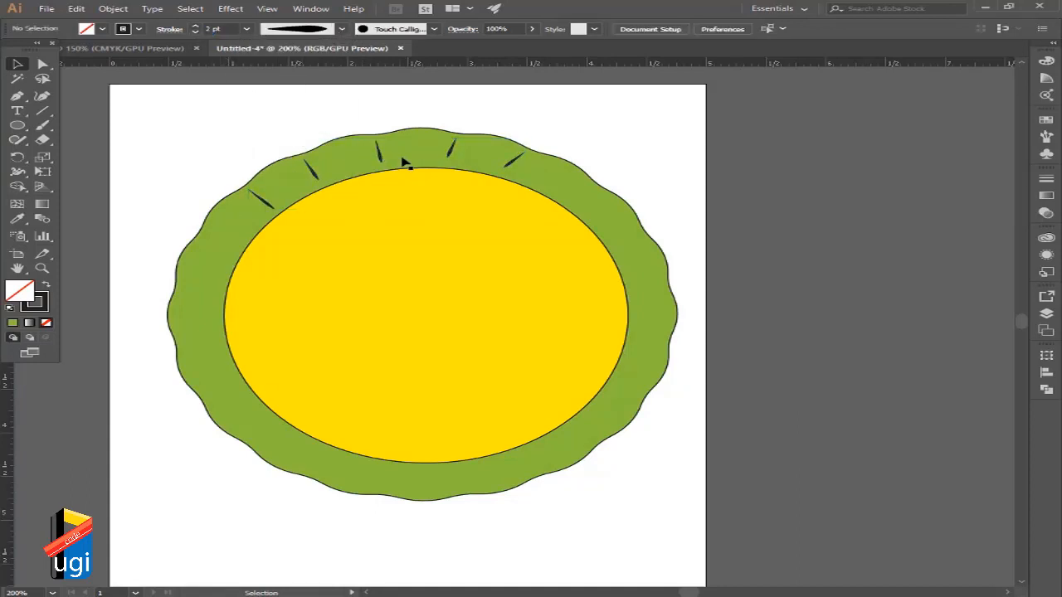